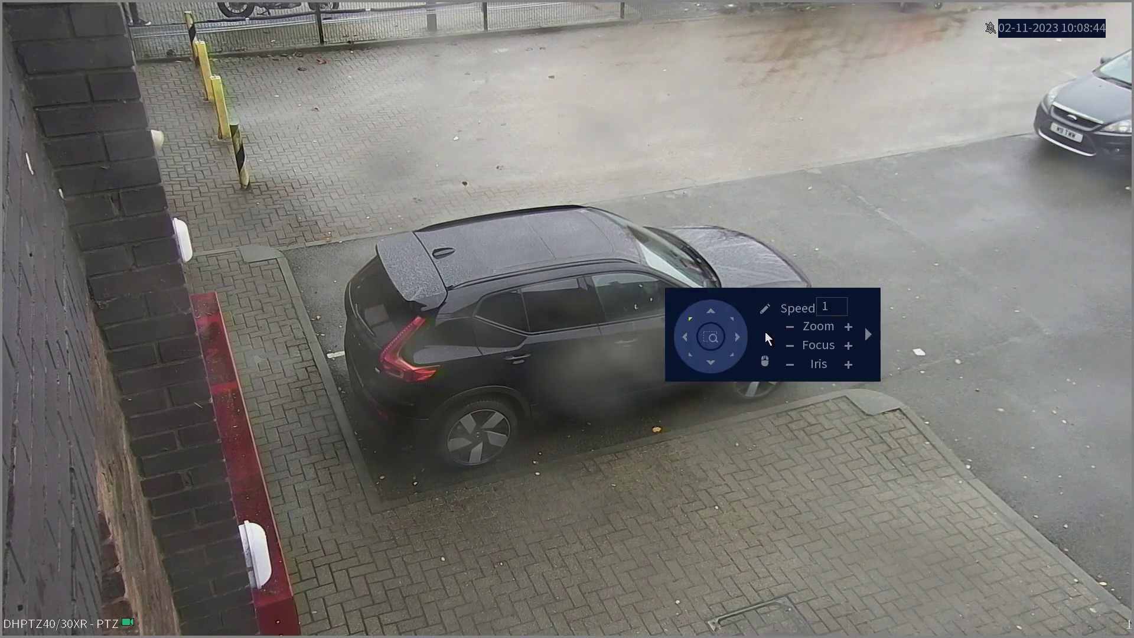
# Tilt the camera up onto the car park, then expand the extended PTZ buttons and the camera menu.
pyautogui.click(716, 313)
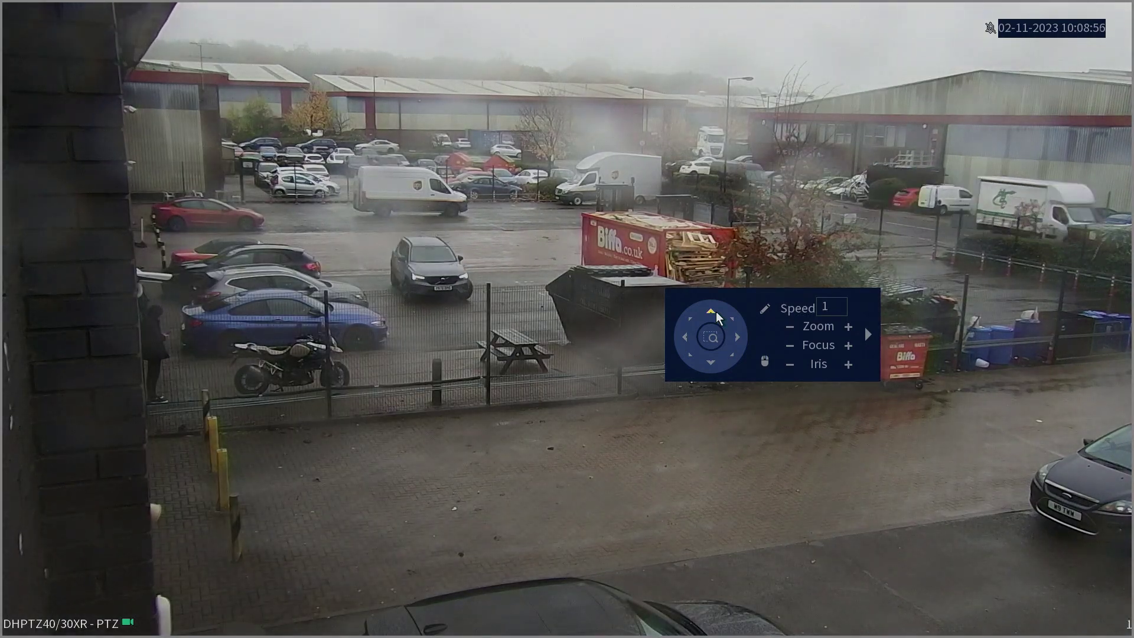
pyautogui.click(867, 335)
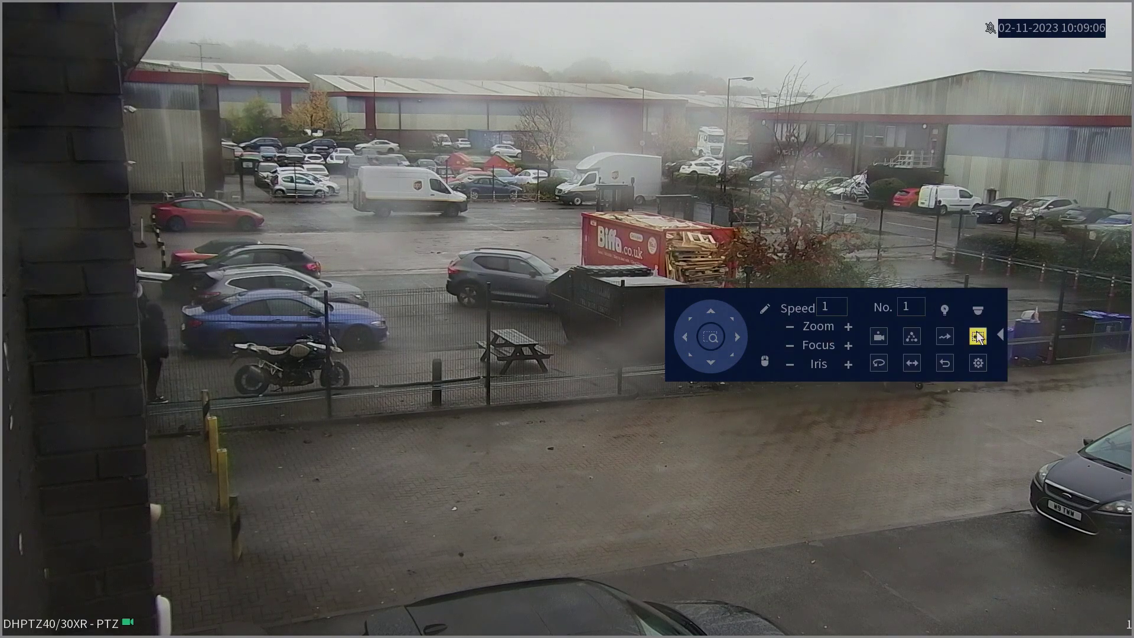
pyautogui.click(979, 313)
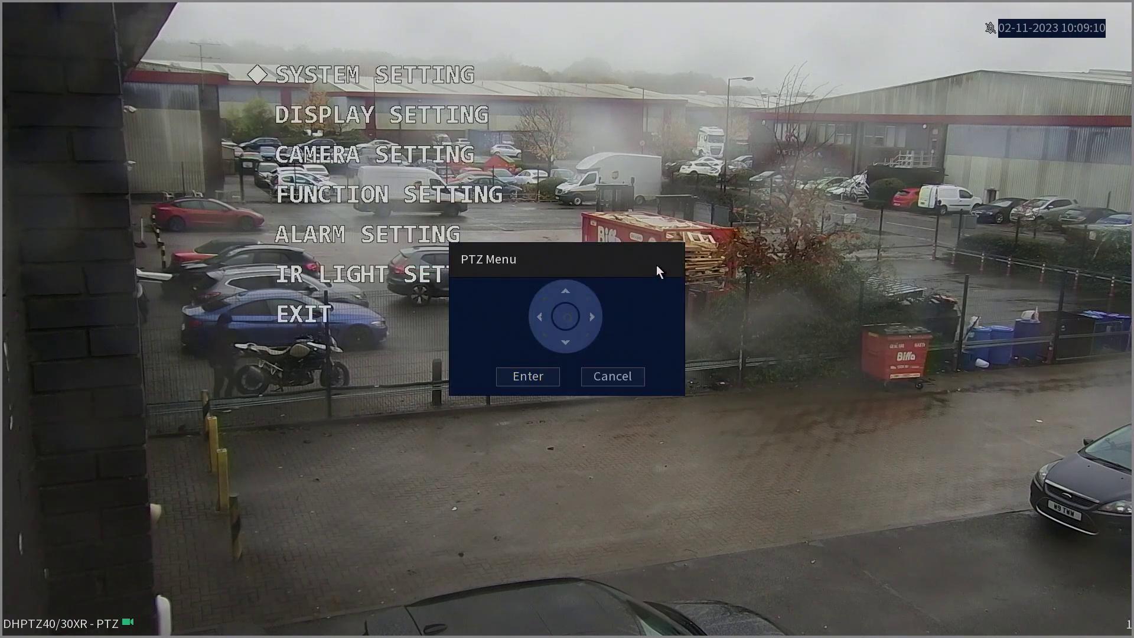
# Move the PTZ Menu pad aside and navigate to FUNCTION SETTING > PRESET in the camera menu.
pyautogui.moveTo(608, 258); pyautogui.dragTo(761, 260)
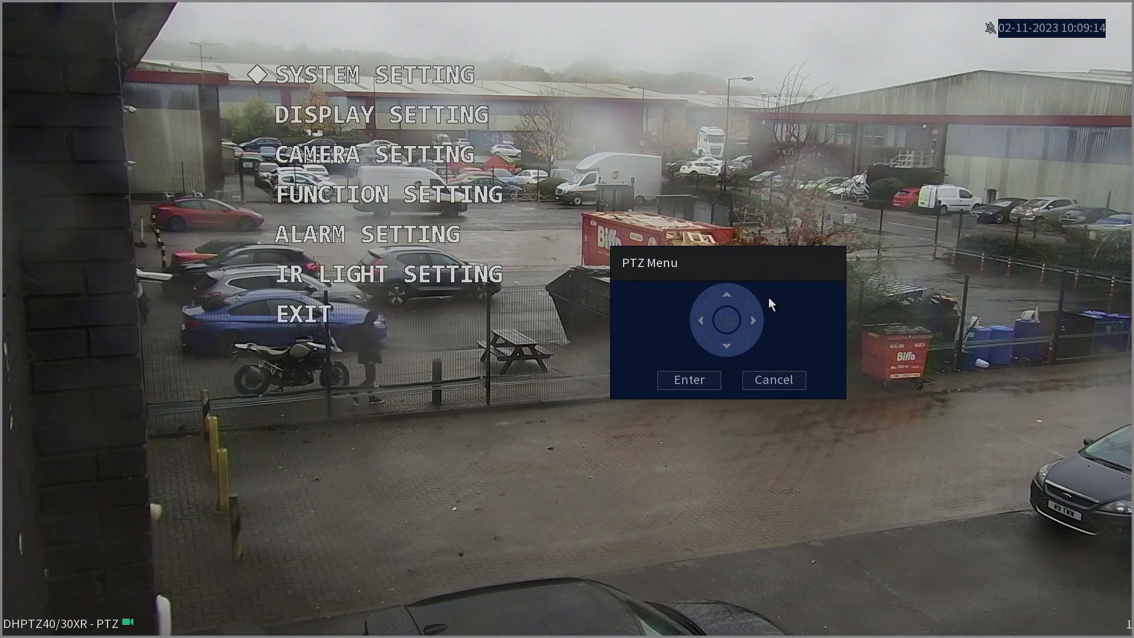
pyautogui.click(730, 348)
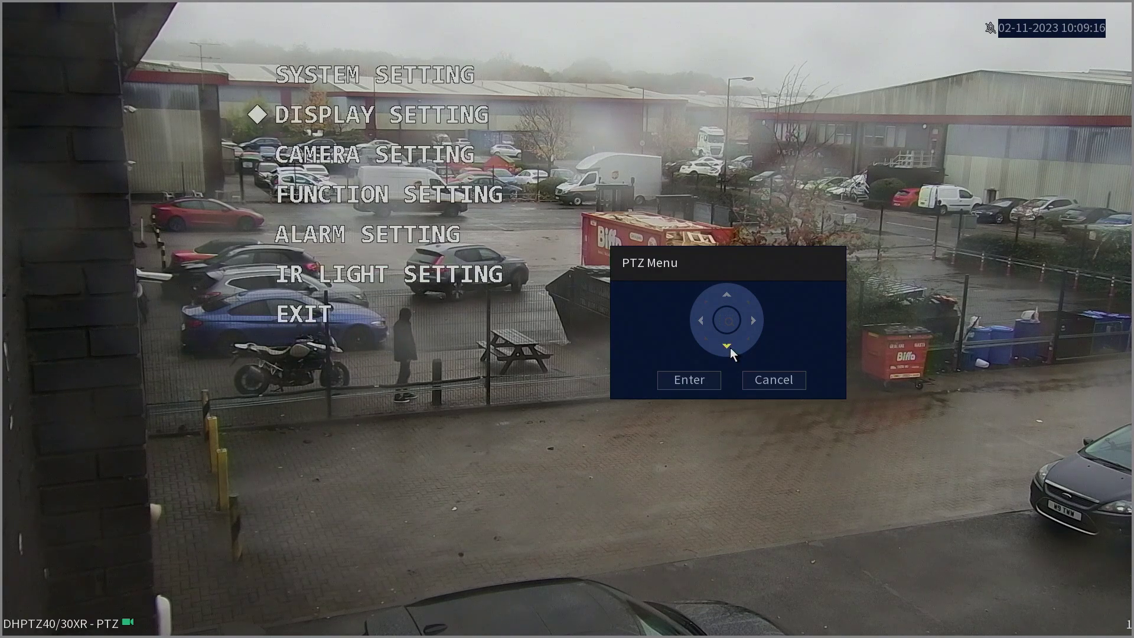
pyautogui.click(729, 347)
pyautogui.click(730, 347)
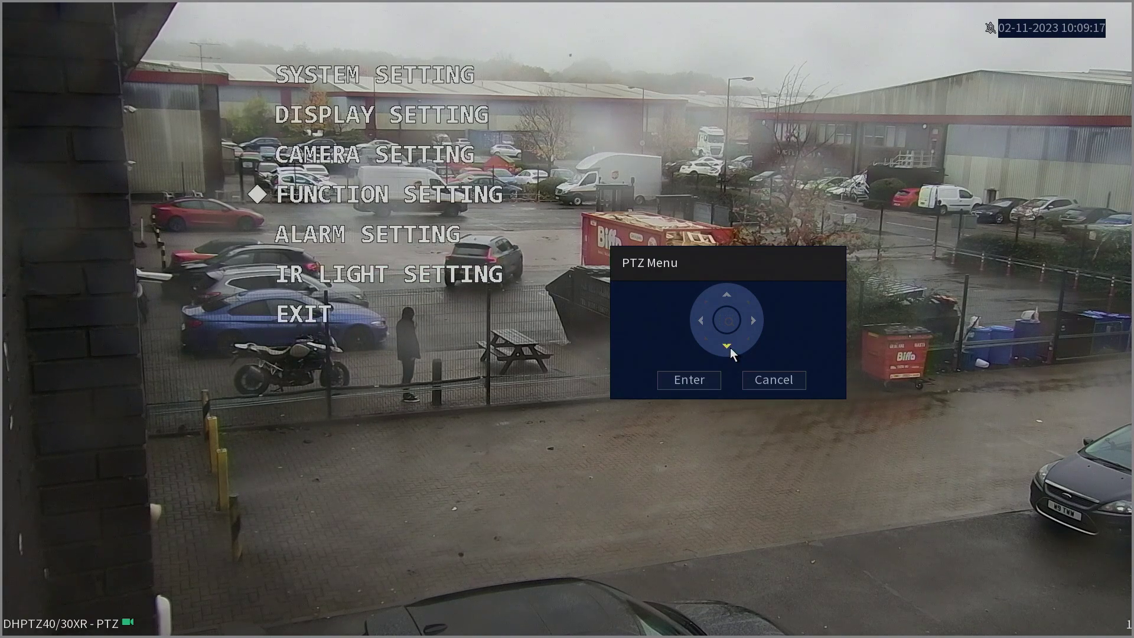
pyautogui.click(690, 379)
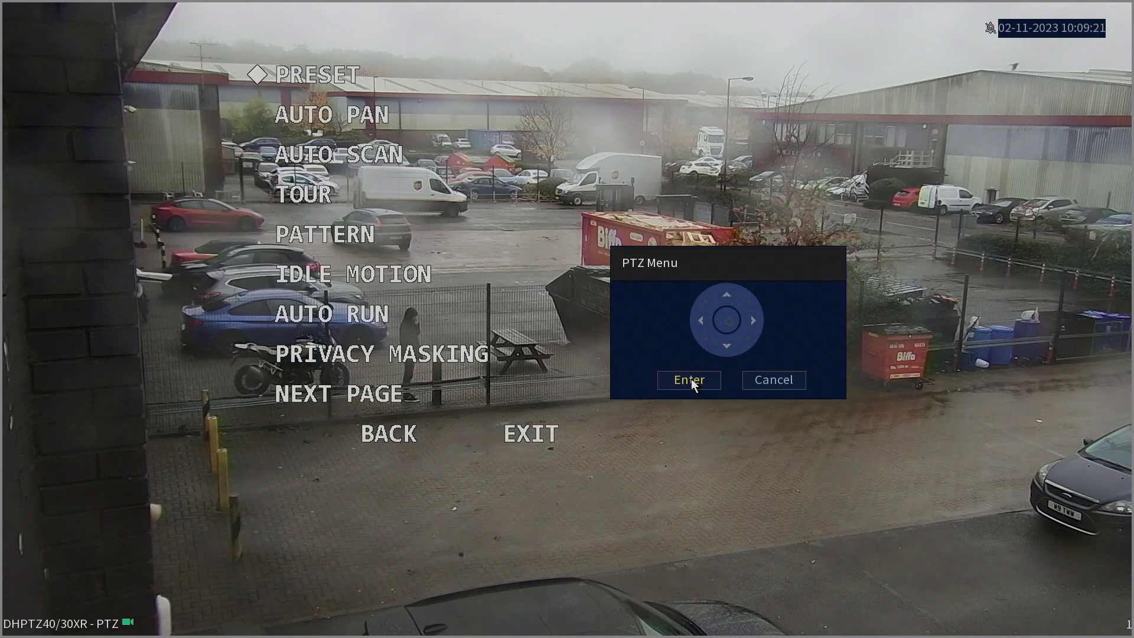
pyautogui.click(691, 379)
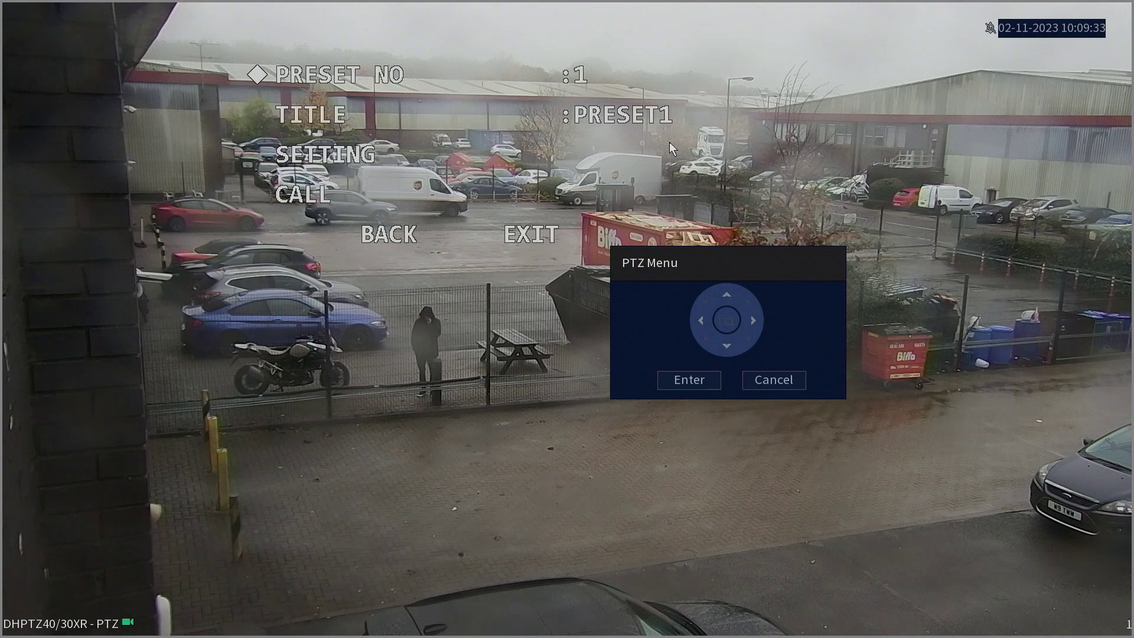
# Store the car park view as preset 1 (PRESET1) and close the camera menu.
pyautogui.click(727, 348)
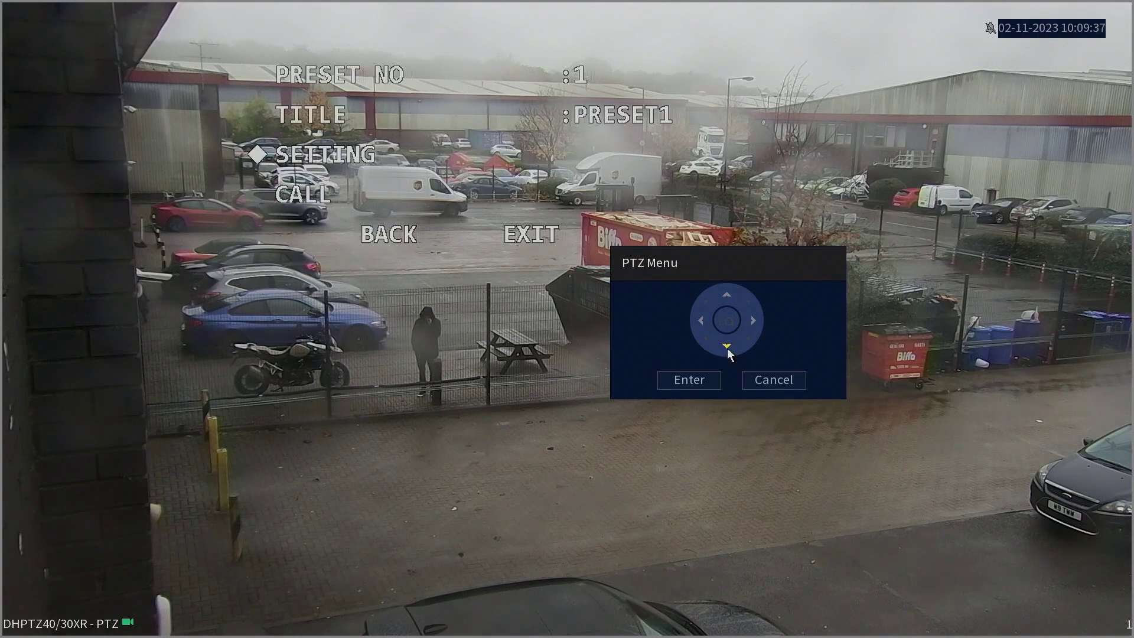
pyautogui.click(703, 380)
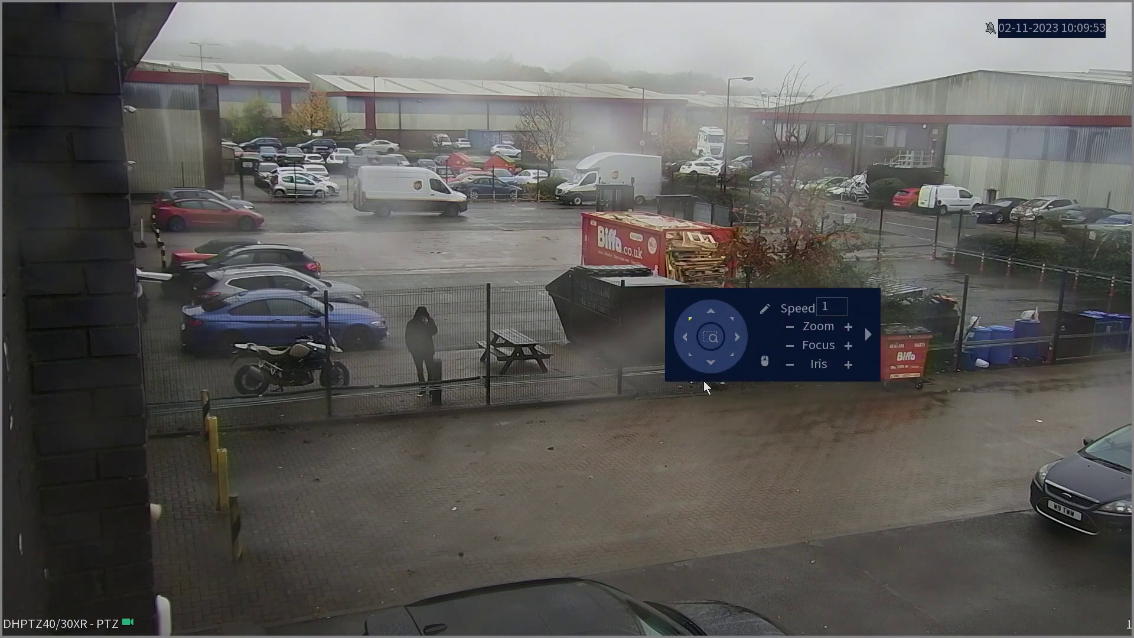
# Pan right and zoom in on the fenced walkway and lorry, then reopen the camera menu.
pyautogui.click(741, 338)
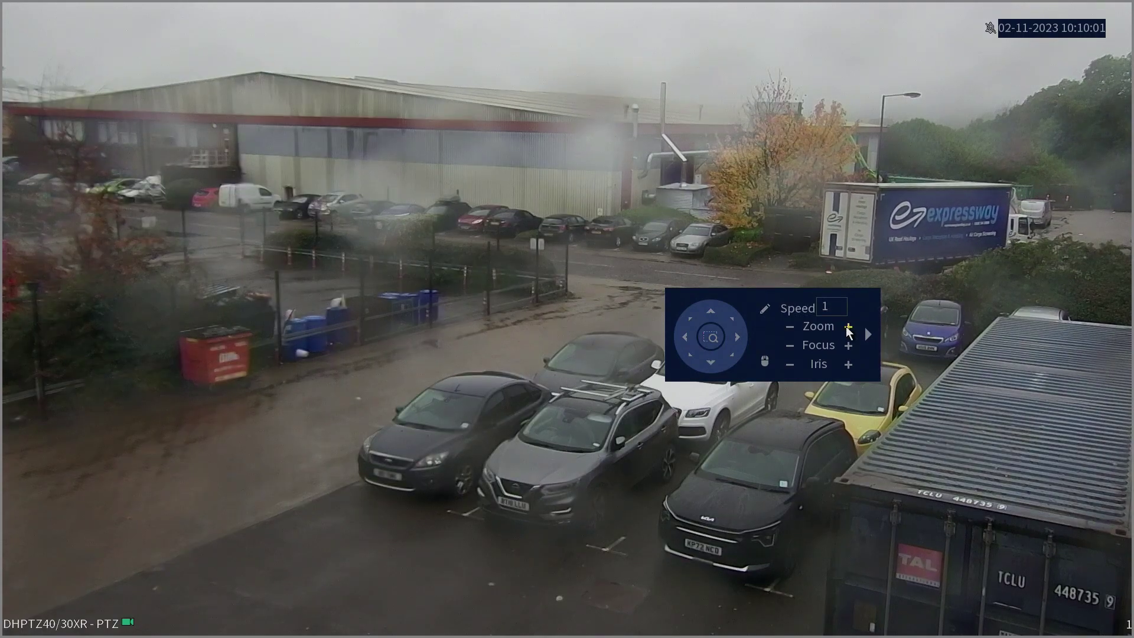
pyautogui.click(849, 328)
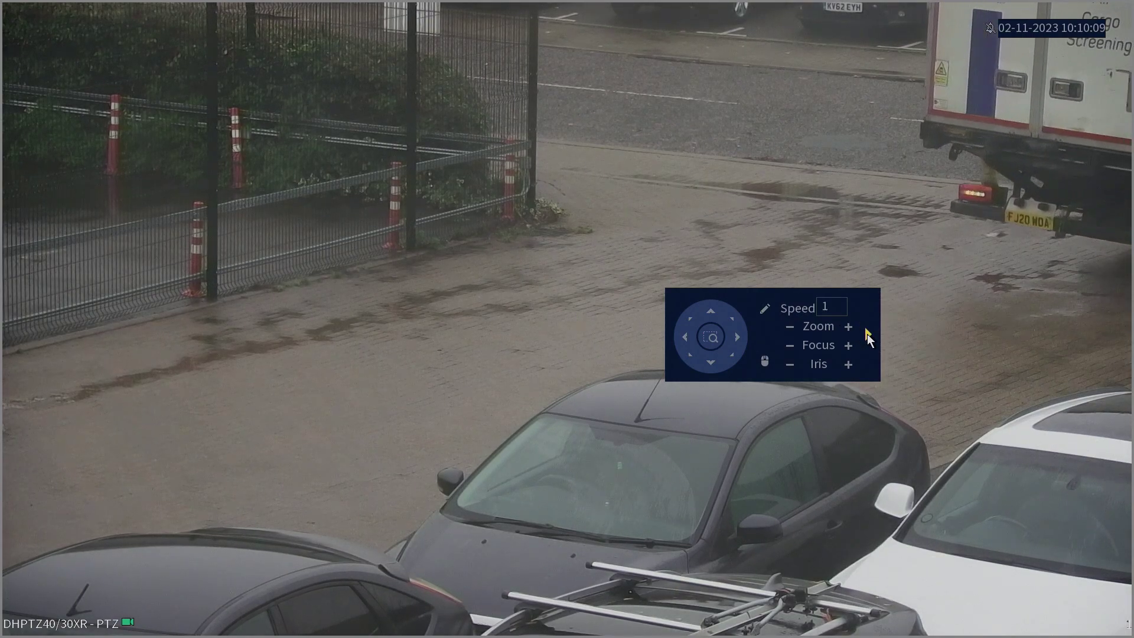
pyautogui.click(867, 334)
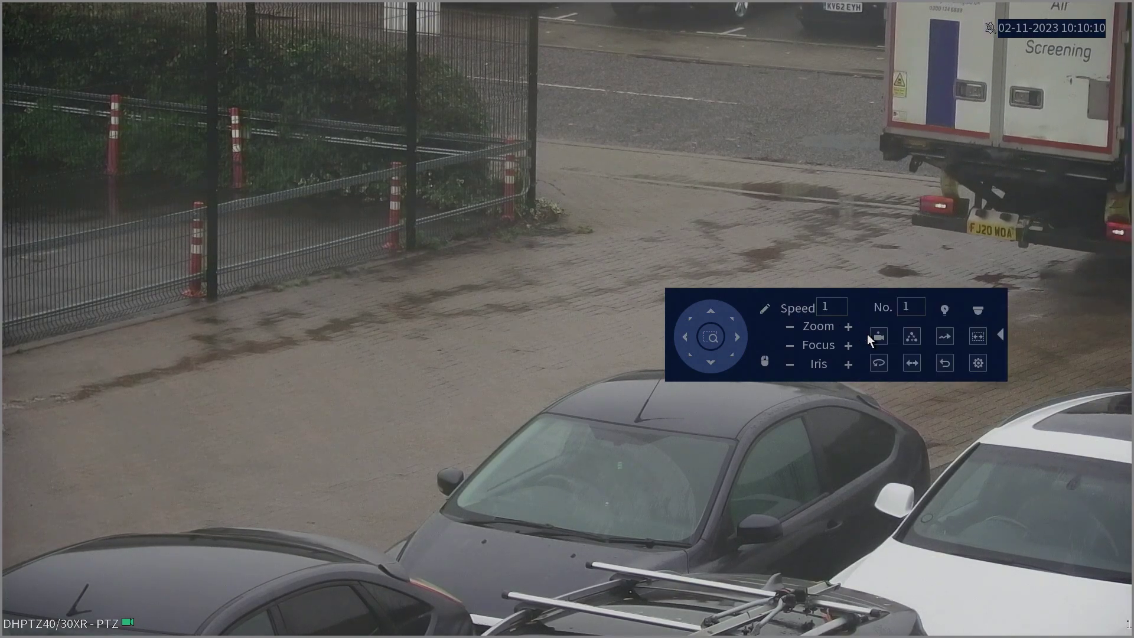
pyautogui.click(978, 312)
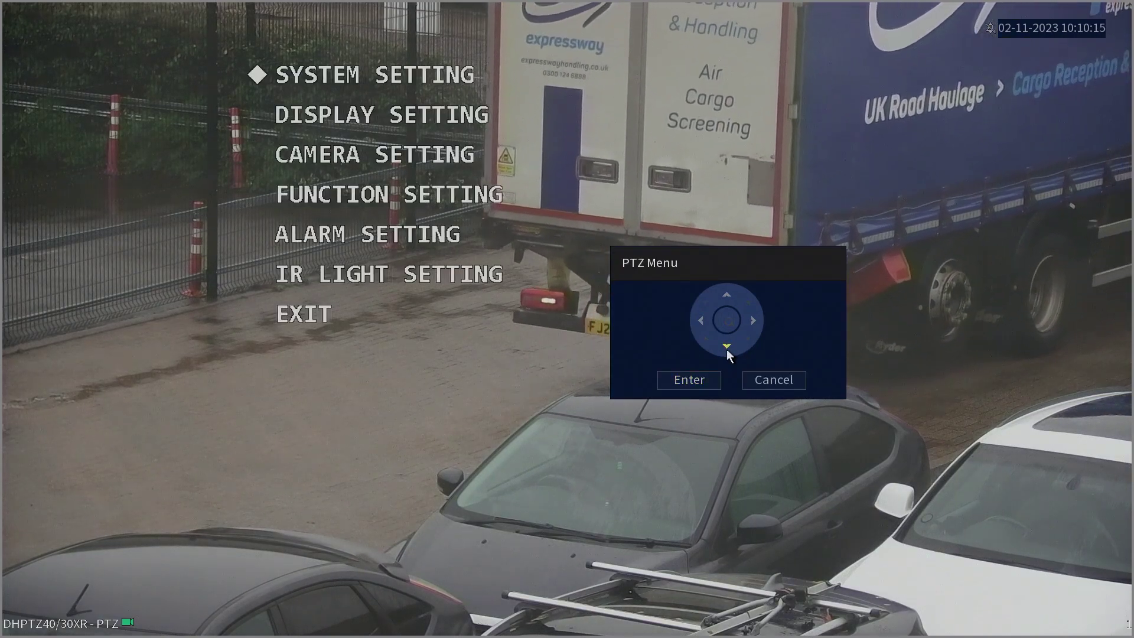
# Under FUNCTION SETTING > PRESET, change the preset number to 2 and save the view as PRESET2.
pyautogui.click(726, 347)
pyautogui.click(726, 347)
pyautogui.click(727, 347)
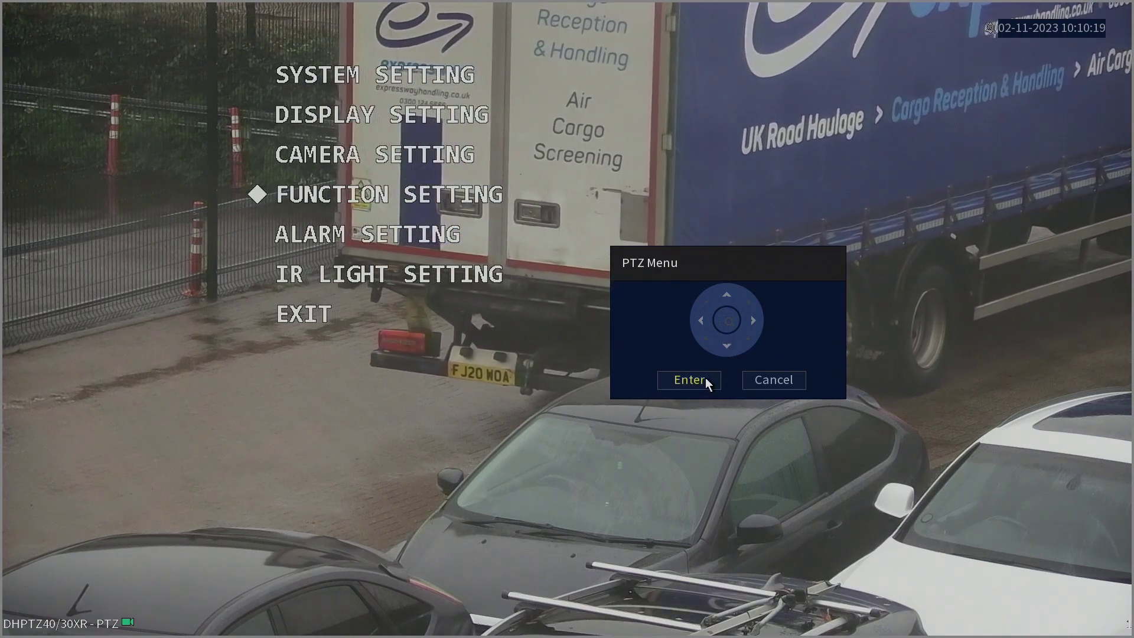
pyautogui.click(688, 380)
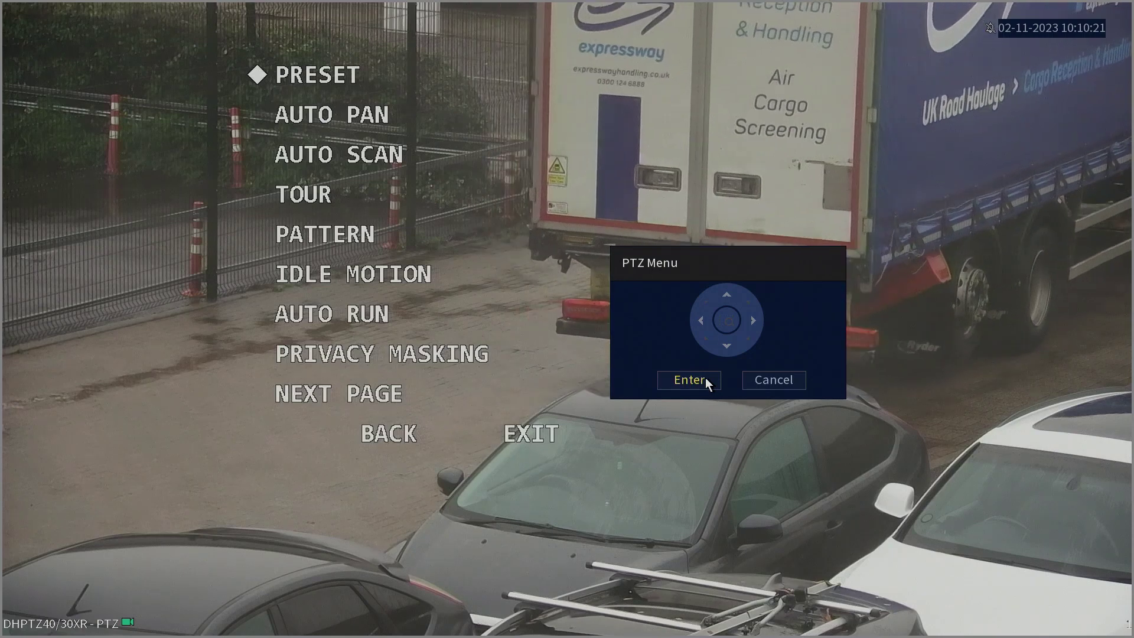
pyautogui.click(704, 378)
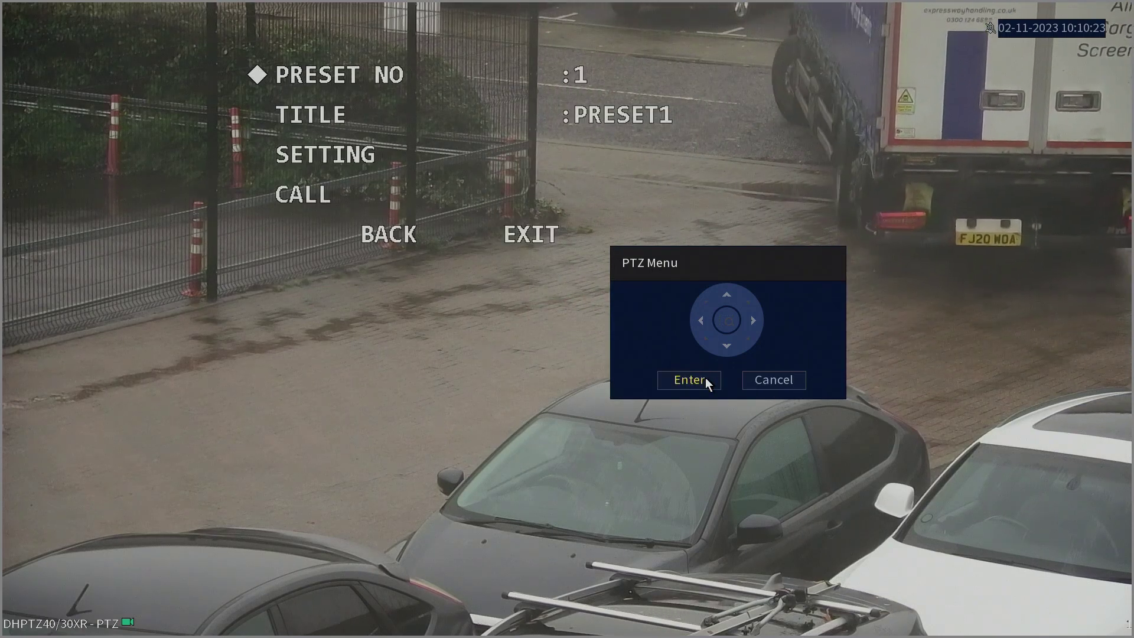
pyautogui.click(758, 321)
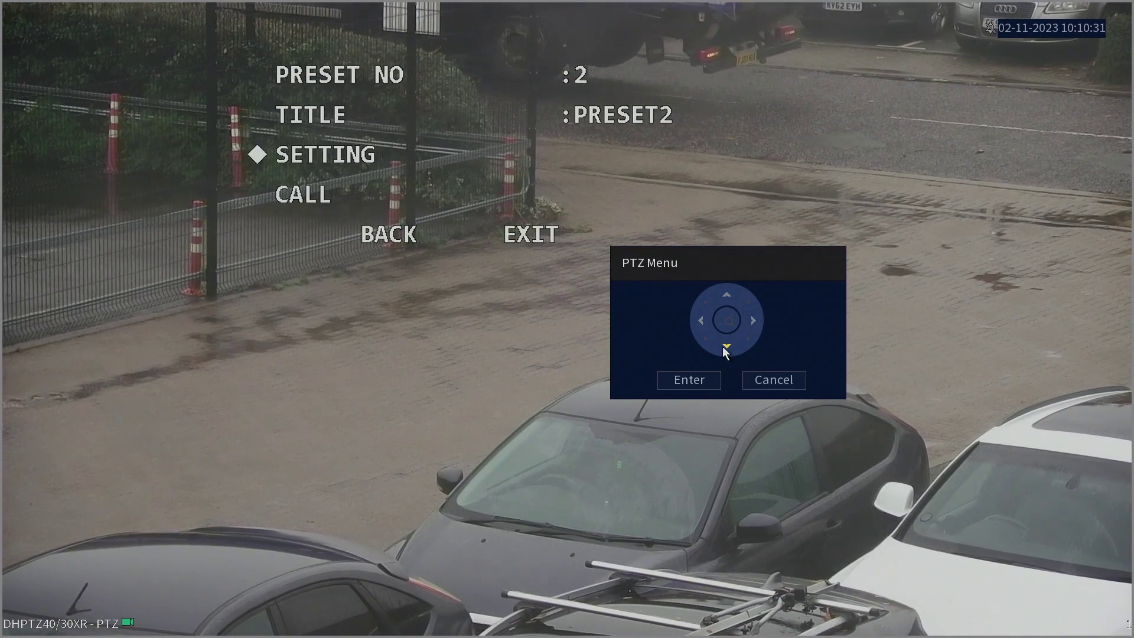
pyautogui.click(703, 378)
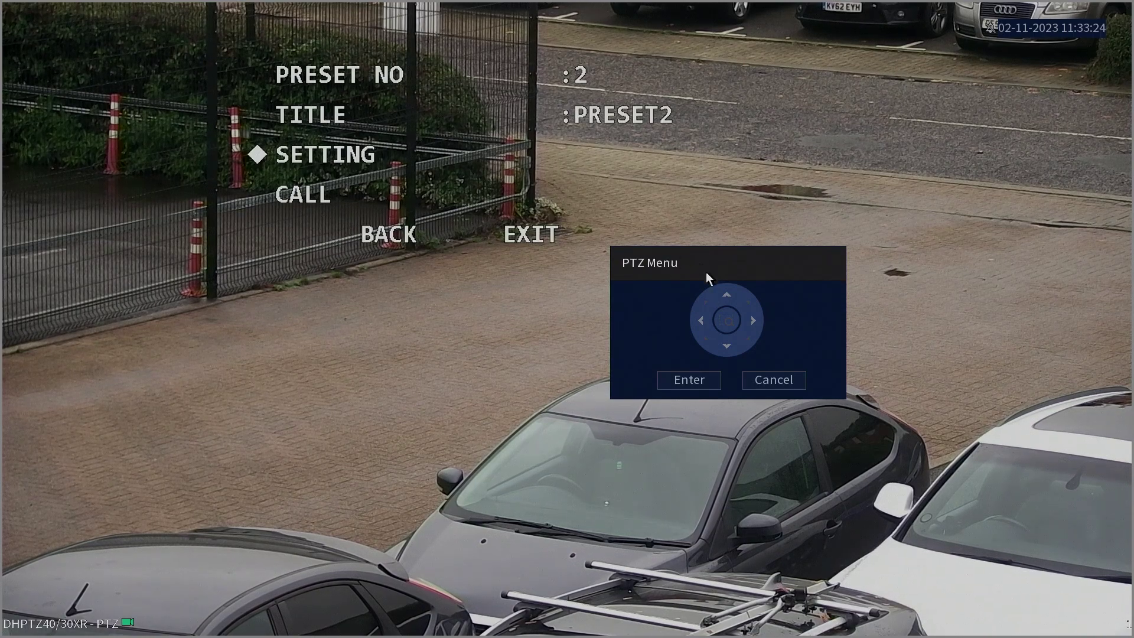
# Back out of the preset page and open the TOUR setting table from function settings.
pyautogui.click(730, 346)
pyautogui.click(730, 346)
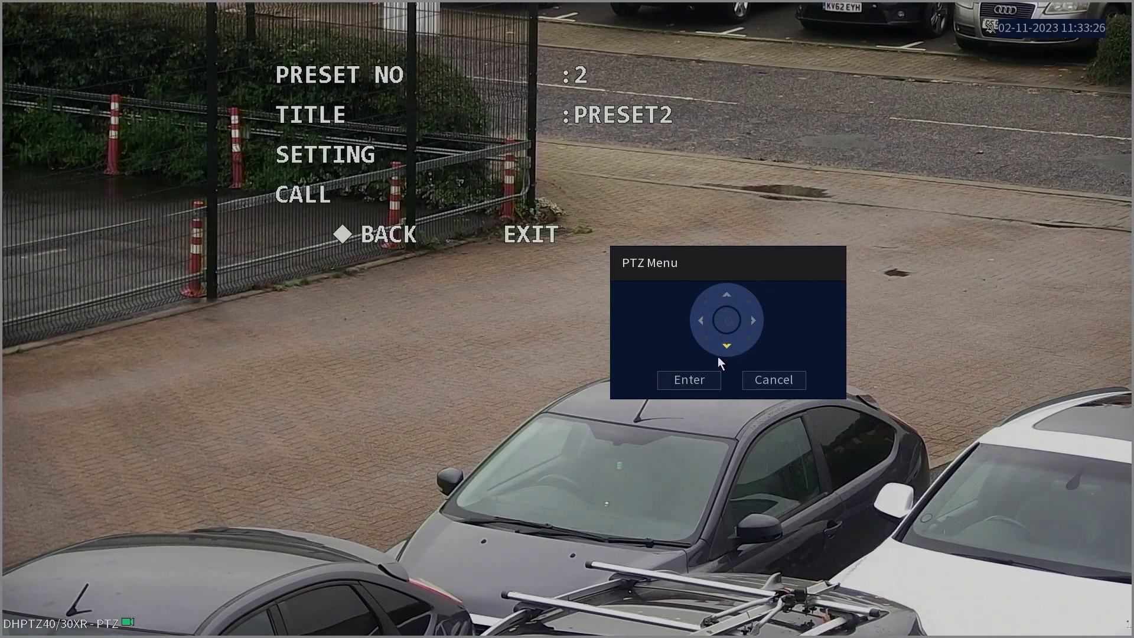
pyautogui.click(700, 382)
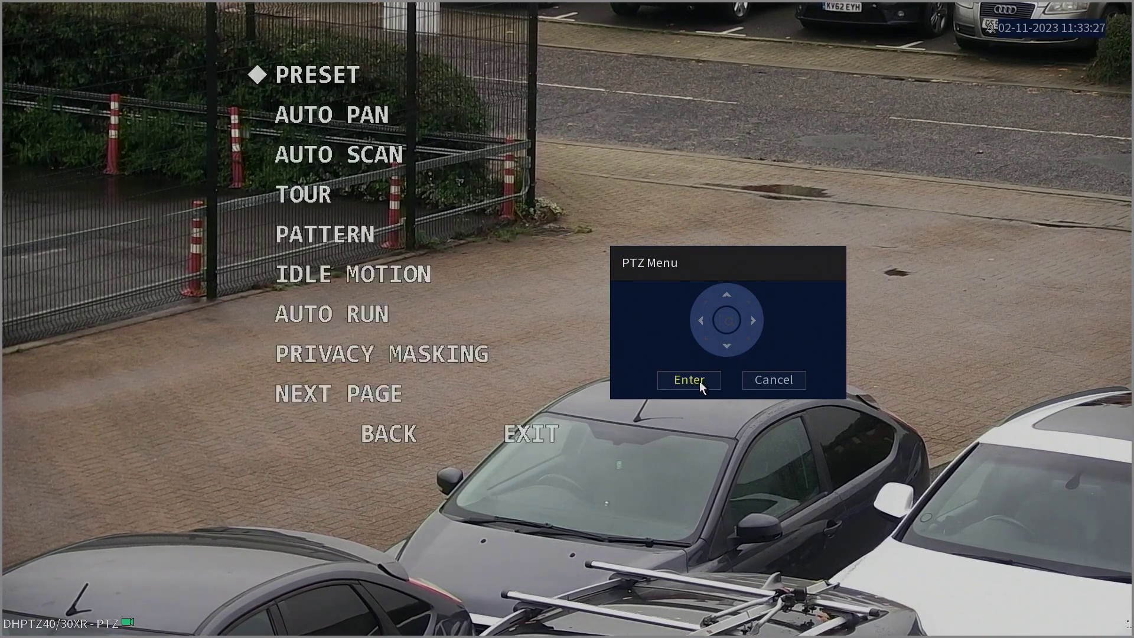
pyautogui.click(725, 347)
pyautogui.click(724, 346)
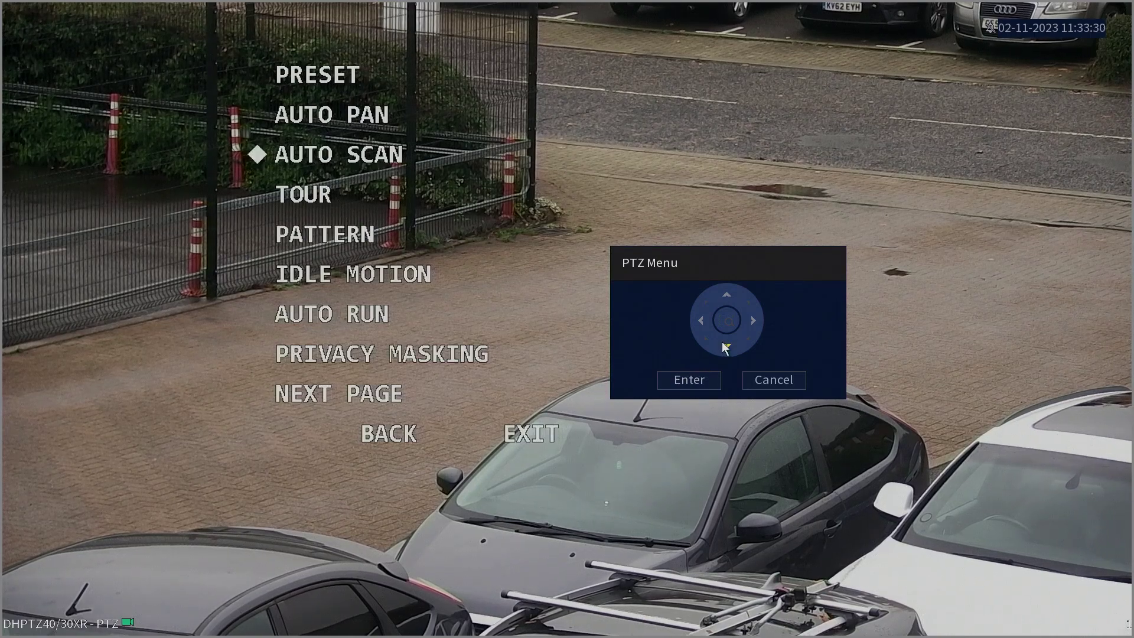
pyautogui.click(724, 346)
pyautogui.click(696, 380)
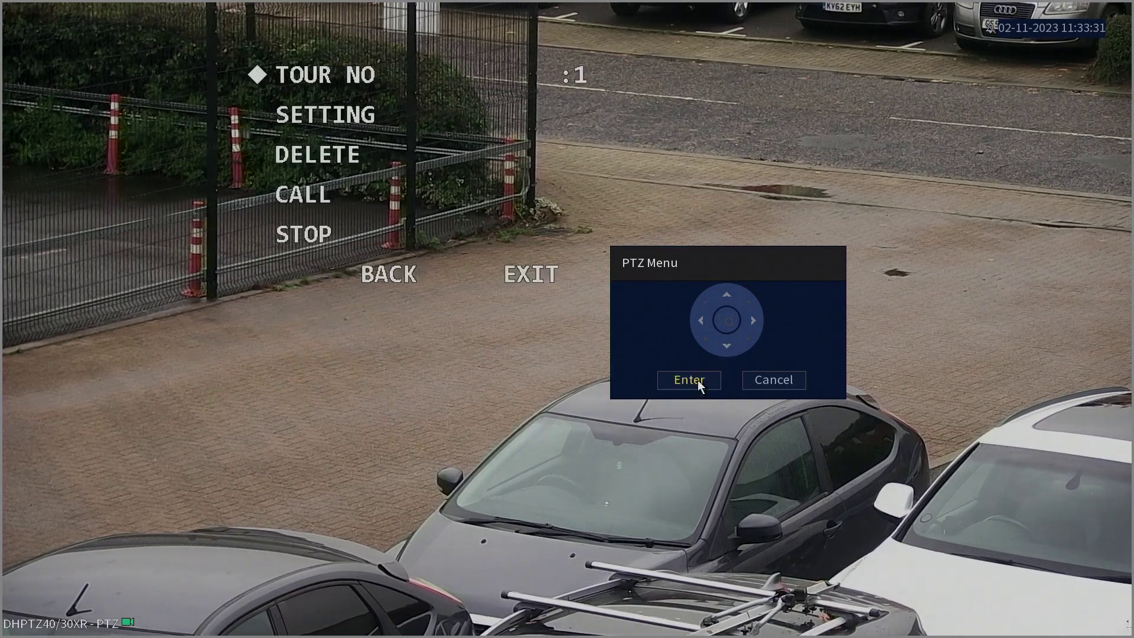
pyautogui.click(730, 347)
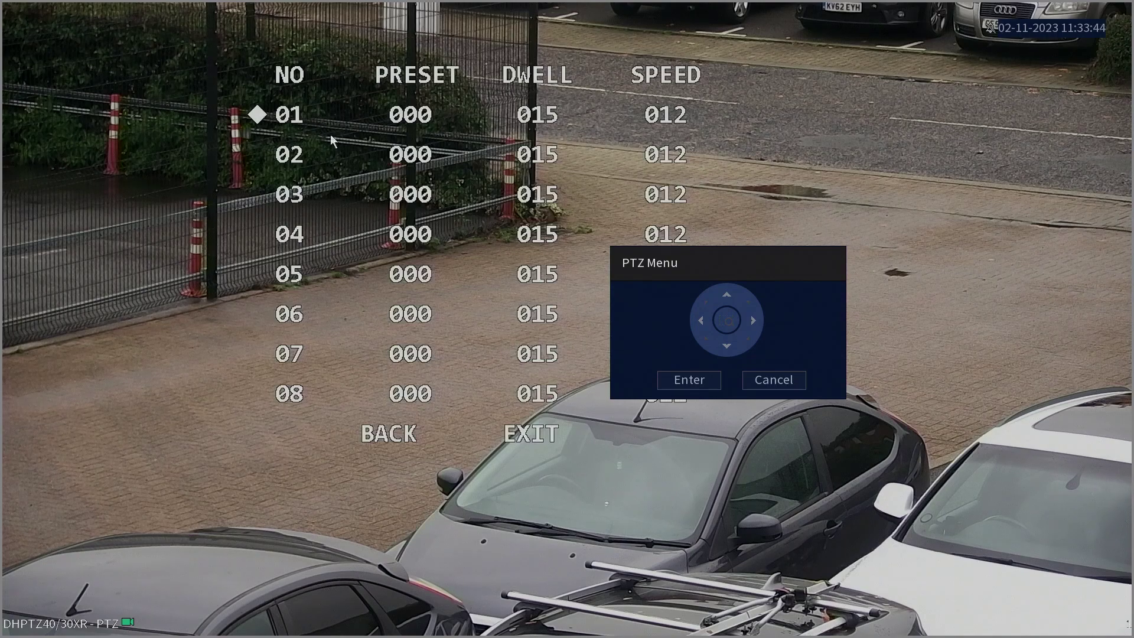
# Page the tour table forward to rows 17–24, then back to rows 01–08.
pyautogui.click(753, 320)
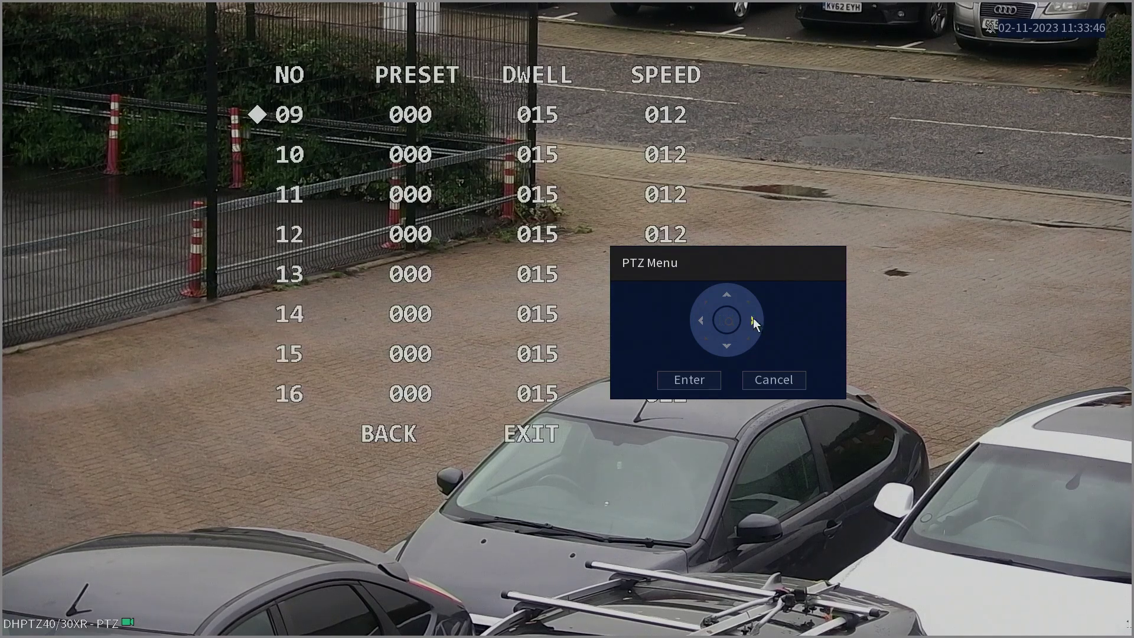
pyautogui.click(753, 320)
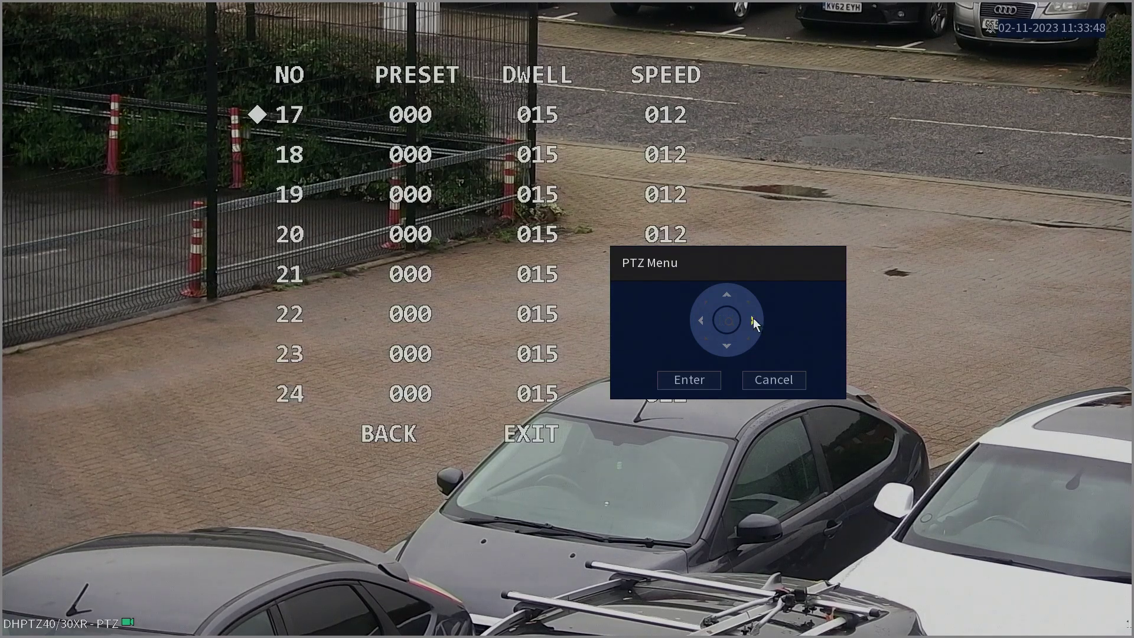
pyautogui.click(701, 320)
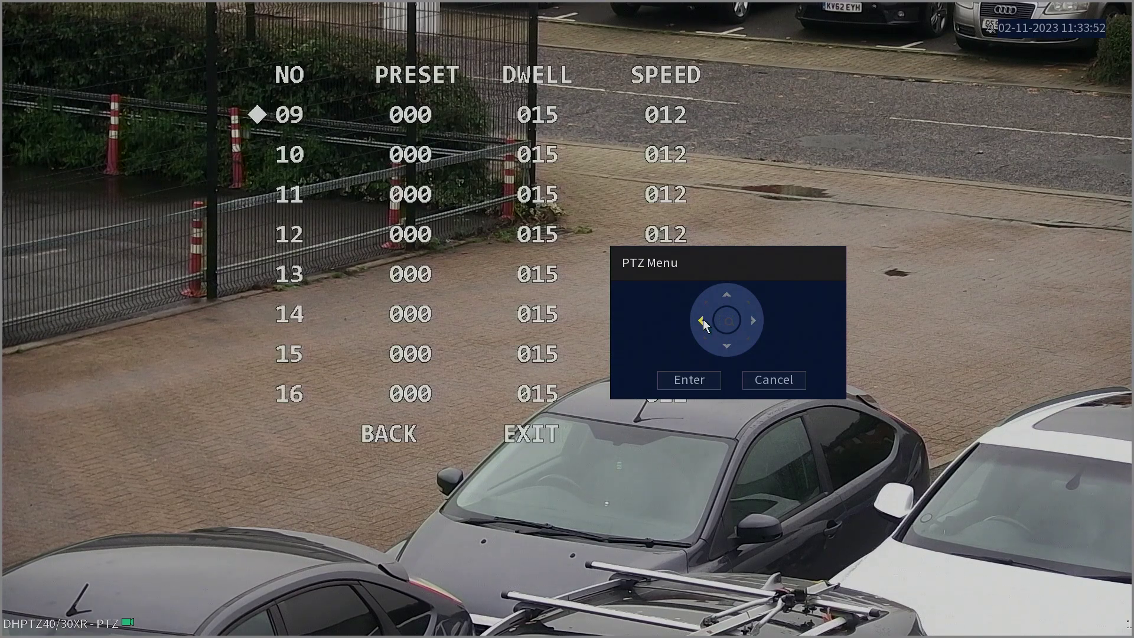
pyautogui.click(701, 320)
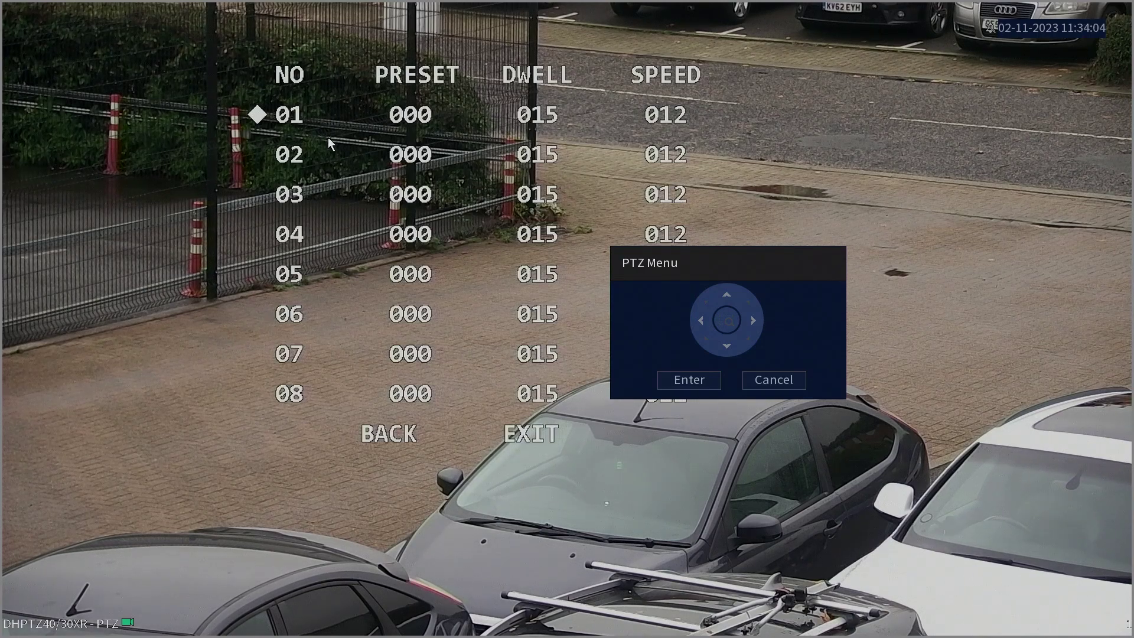
# Set tour row 01 to preset 001, keeping dwell 015 and speed 012.
pyautogui.click(691, 379)
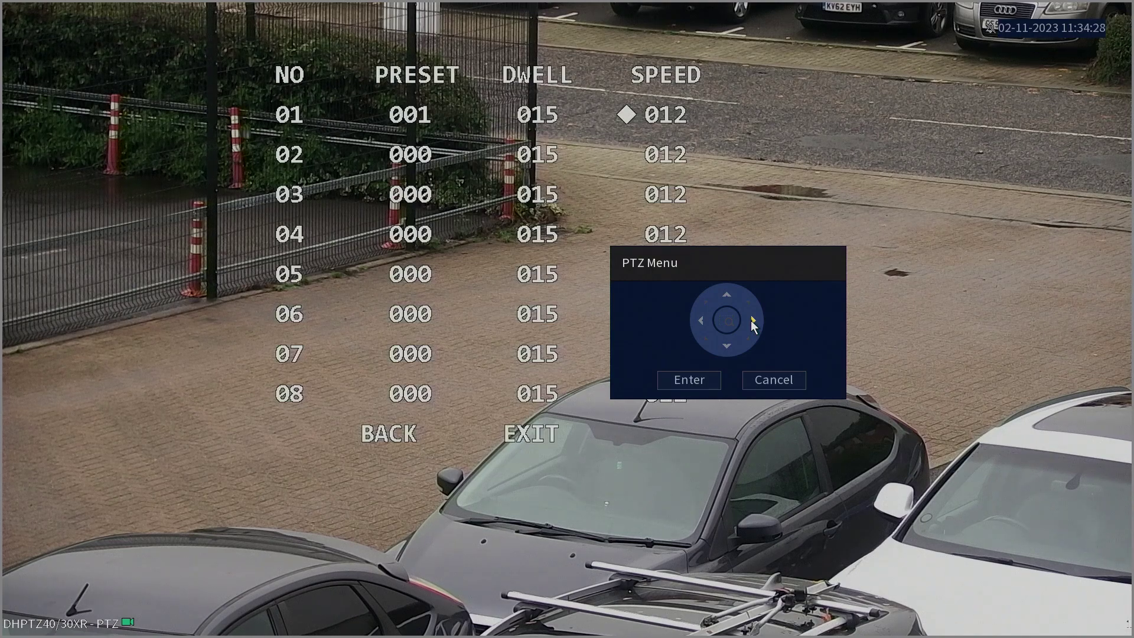
pyautogui.click(699, 321)
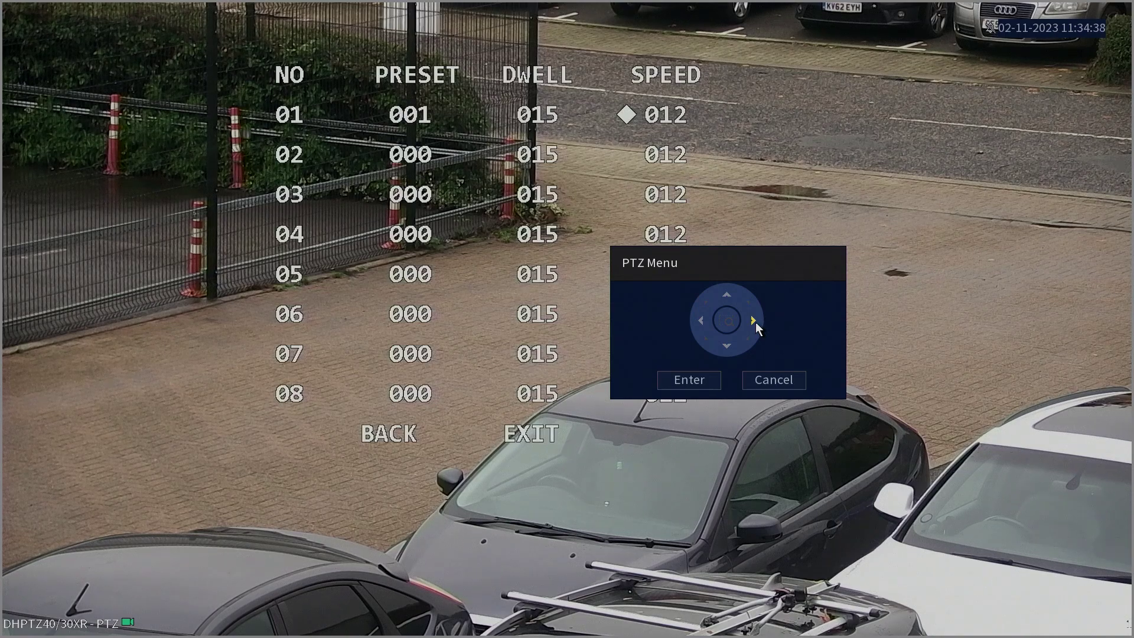
pyautogui.click(694, 324)
pyautogui.click(693, 323)
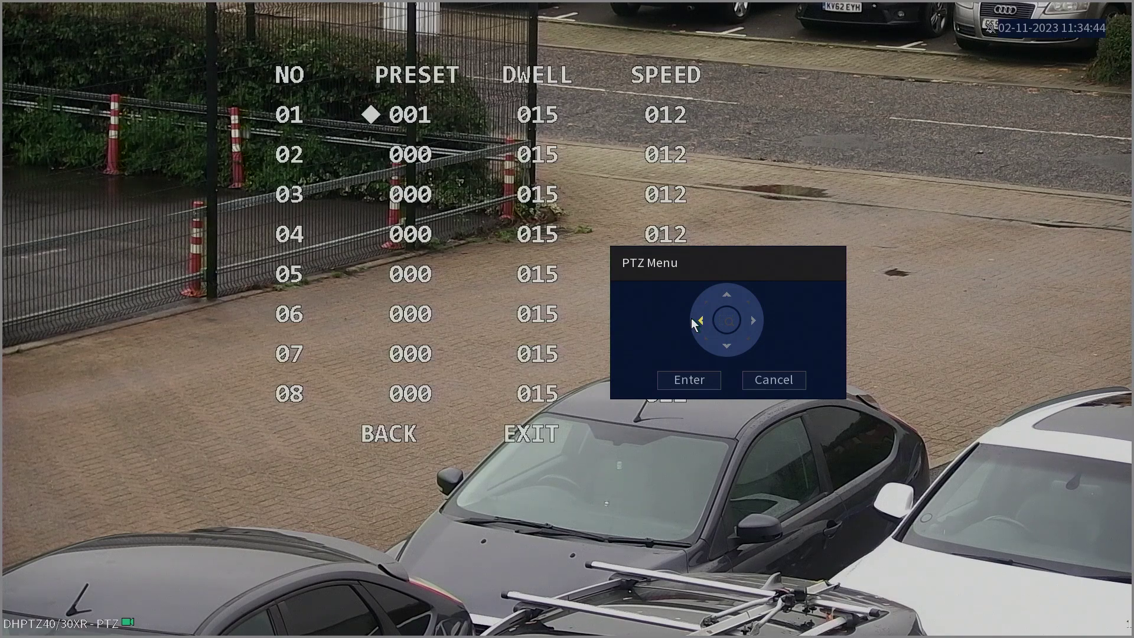
pyautogui.click(694, 323)
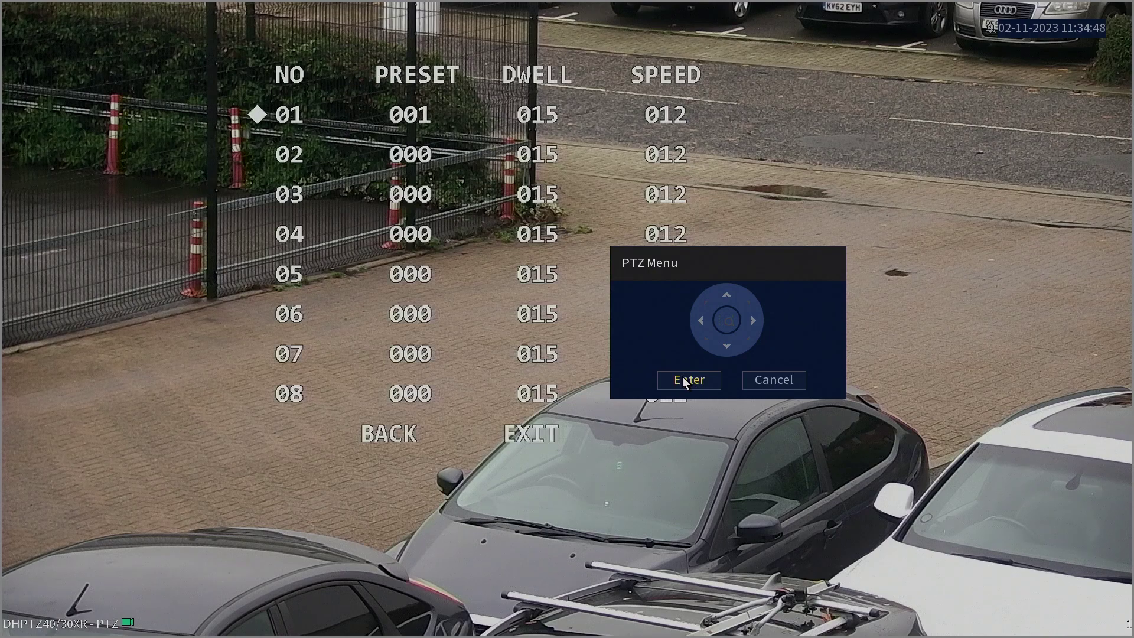
pyautogui.click(728, 347)
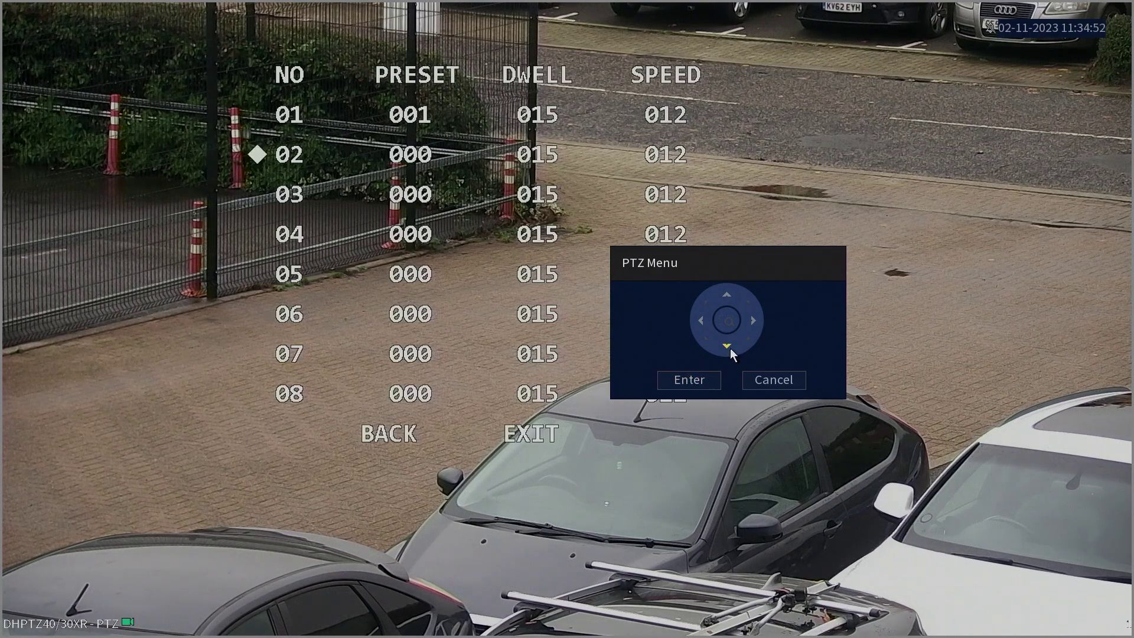
# Raise tour row 02's preset to 002 and confirm it.
pyautogui.click(707, 381)
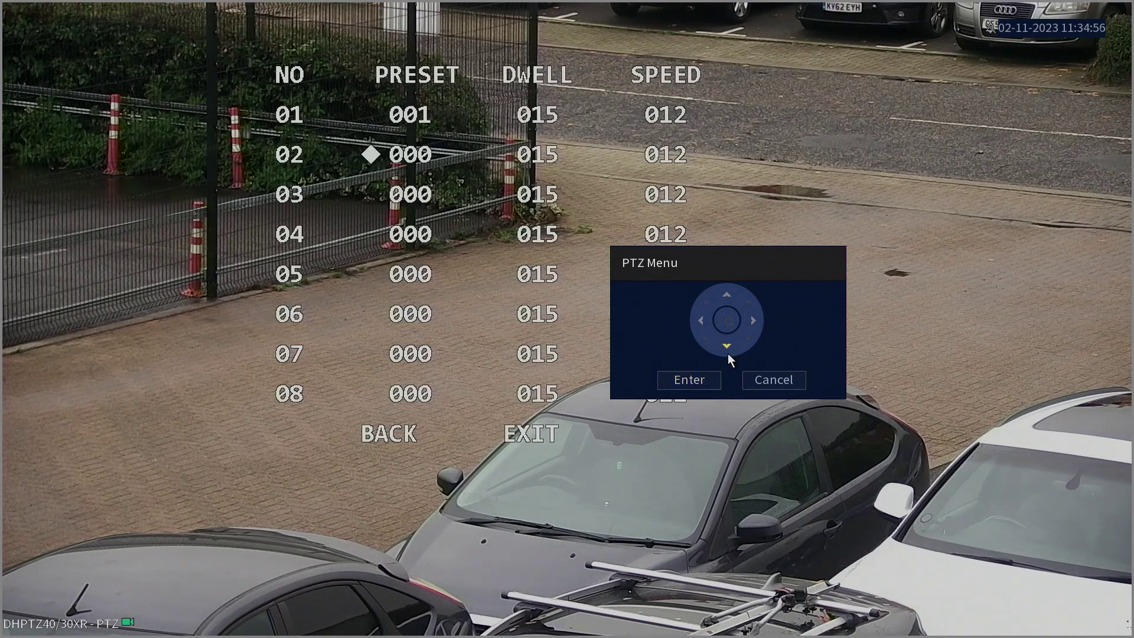
pyautogui.click(725, 298)
pyautogui.click(725, 298)
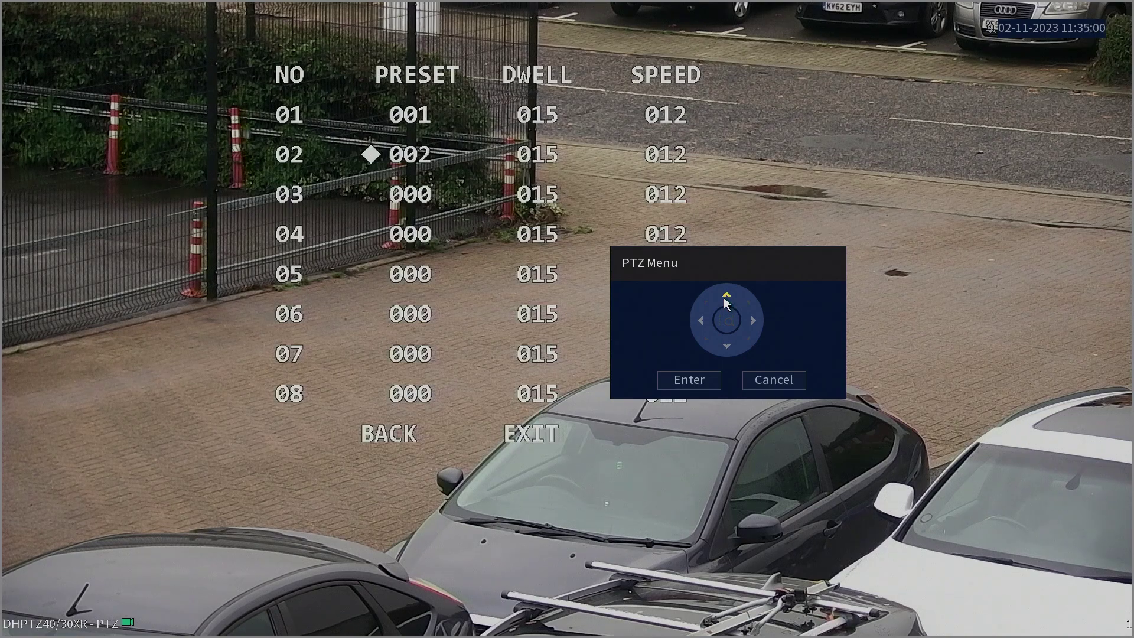
pyautogui.click(689, 380)
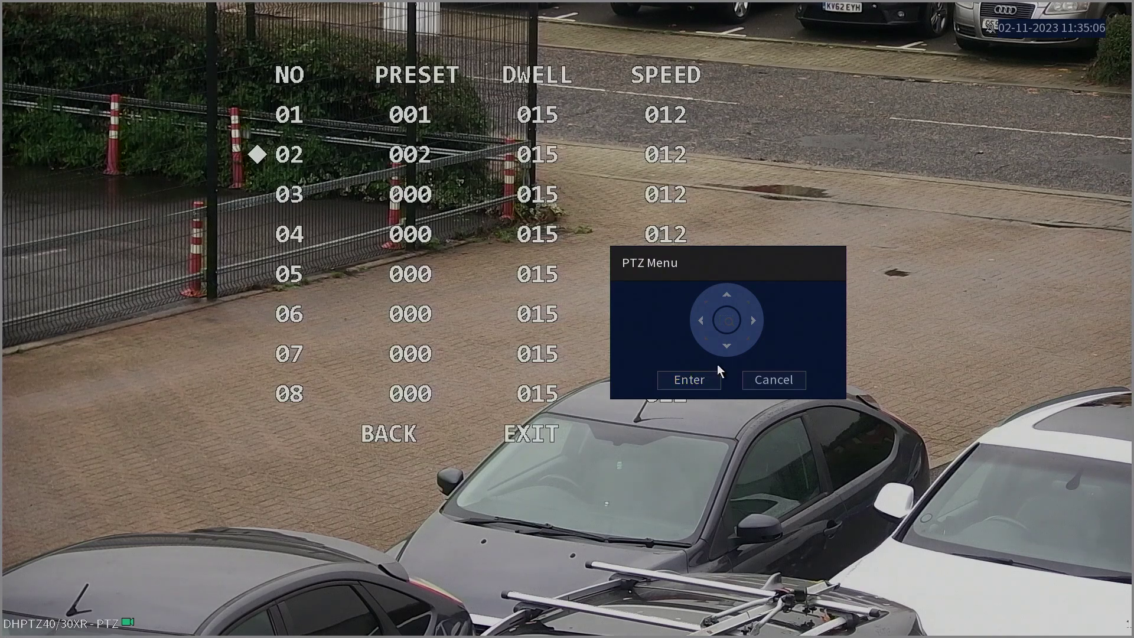
# Step past the tour rows to BACK and return to the tour setup menu.
pyautogui.click(726, 348)
pyautogui.click(726, 347)
pyautogui.click(727, 349)
pyautogui.click(727, 349)
pyautogui.click(727, 348)
pyautogui.click(726, 347)
pyautogui.click(726, 347)
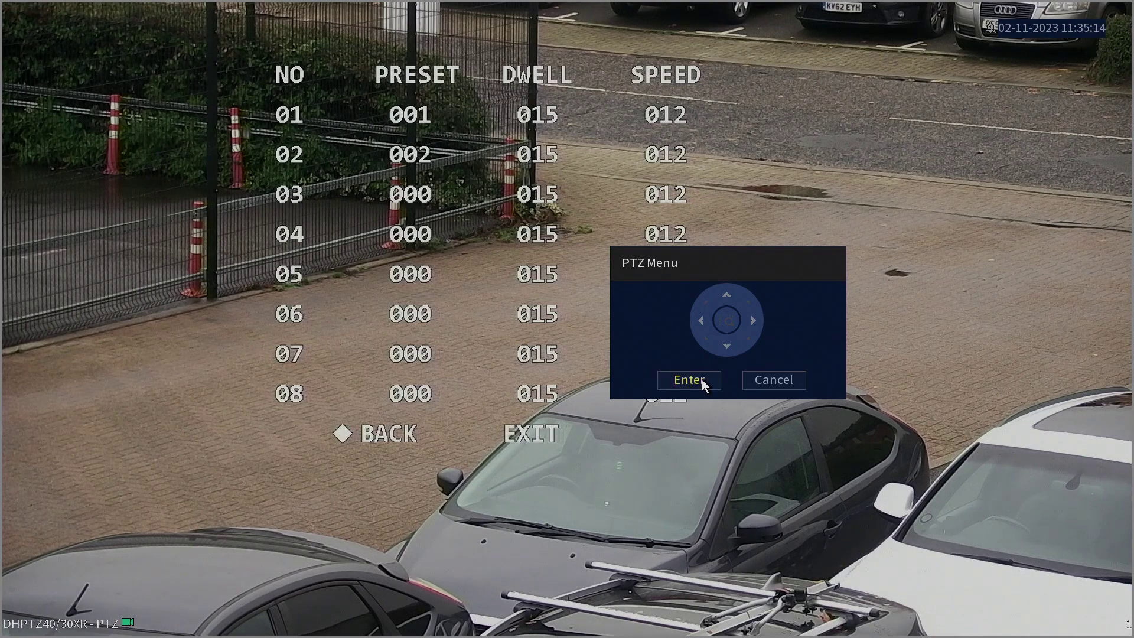
pyautogui.click(701, 379)
# Return to the main PTZ menu and open the IDLE MOTION settings.
pyautogui.click(728, 353)
pyautogui.click(728, 353)
pyautogui.click(728, 353)
pyautogui.click(728, 353)
pyautogui.click(702, 378)
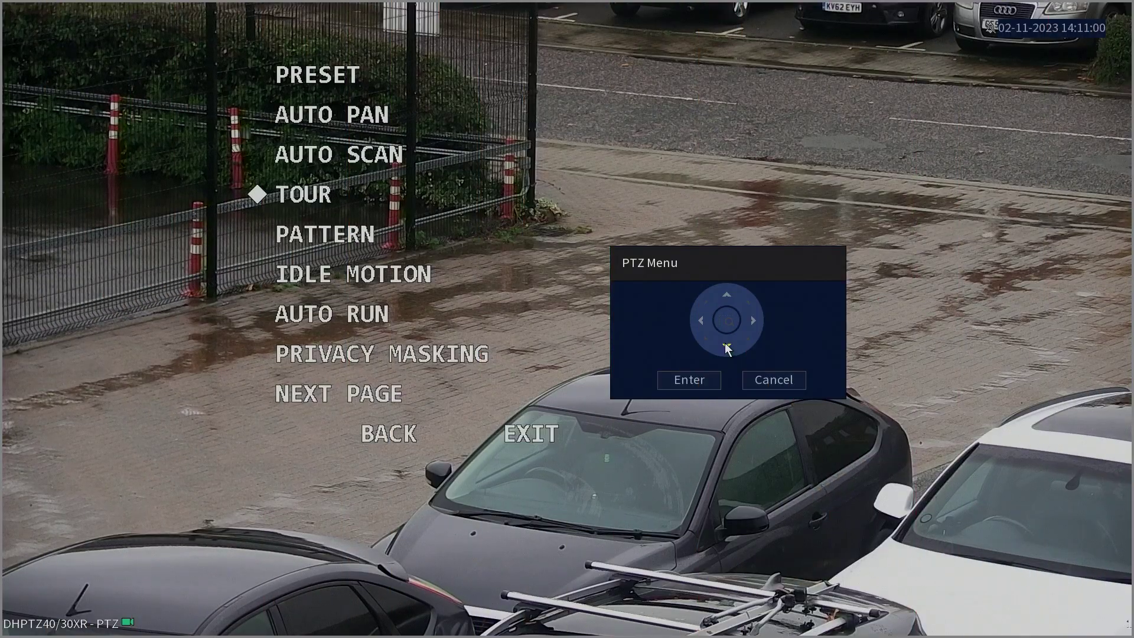
pyautogui.click(726, 345)
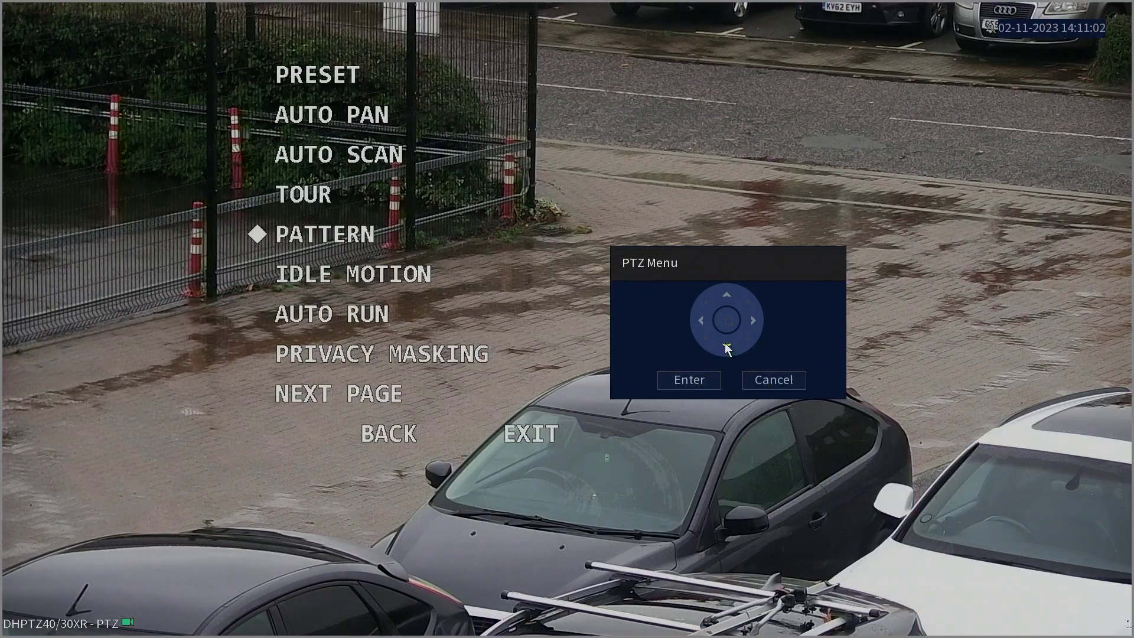
pyautogui.click(725, 345)
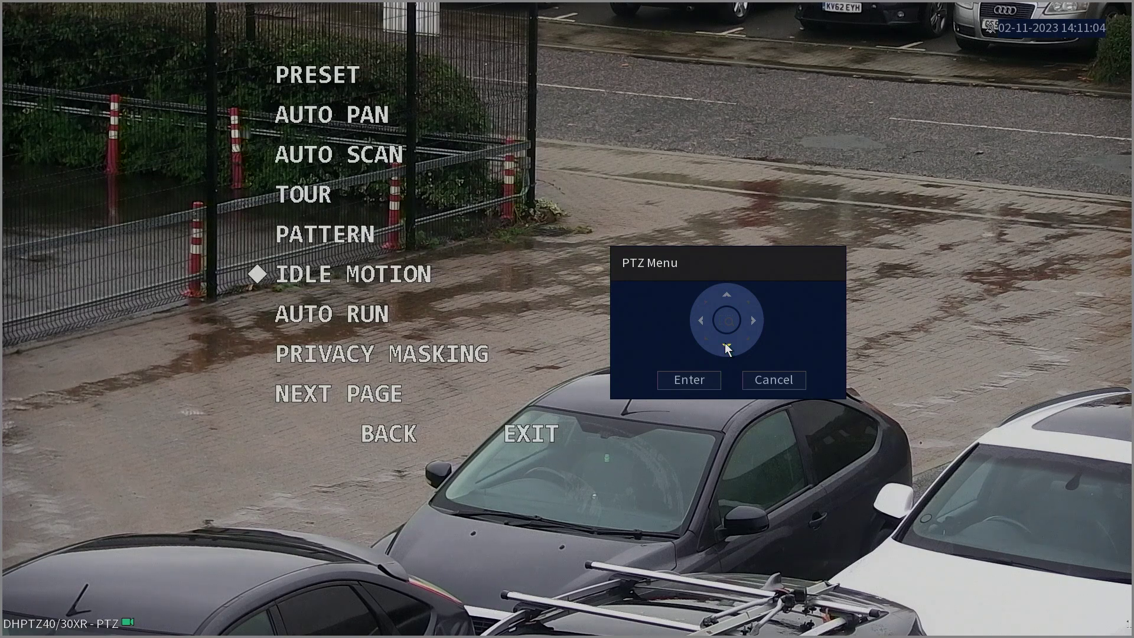
pyautogui.click(690, 385)
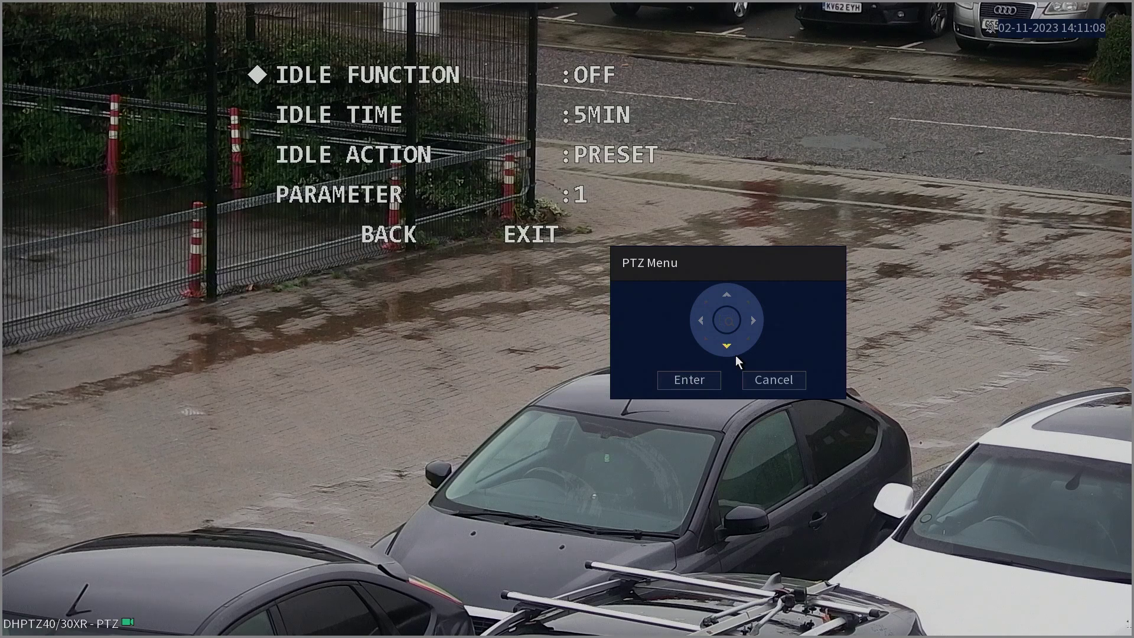
# Turn IDLE FUNCTION ON and lower the idle time from 5MIN to 1MIN.
pyautogui.click(753, 320)
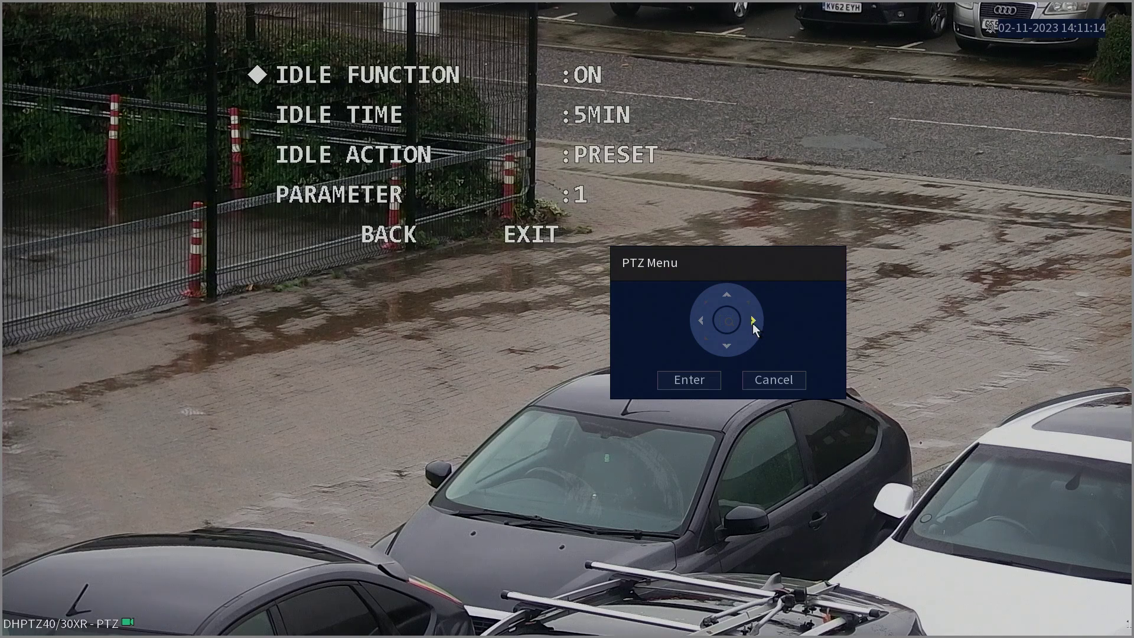
pyautogui.click(727, 346)
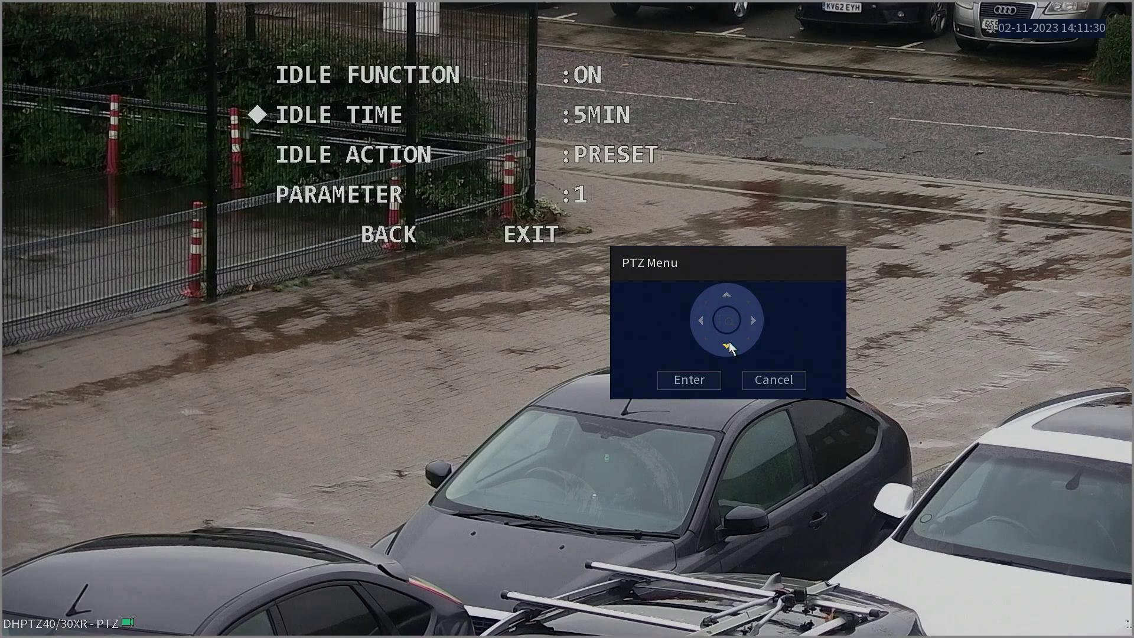
pyautogui.click(705, 326)
pyautogui.click(707, 326)
pyautogui.click(706, 326)
pyautogui.click(706, 326)
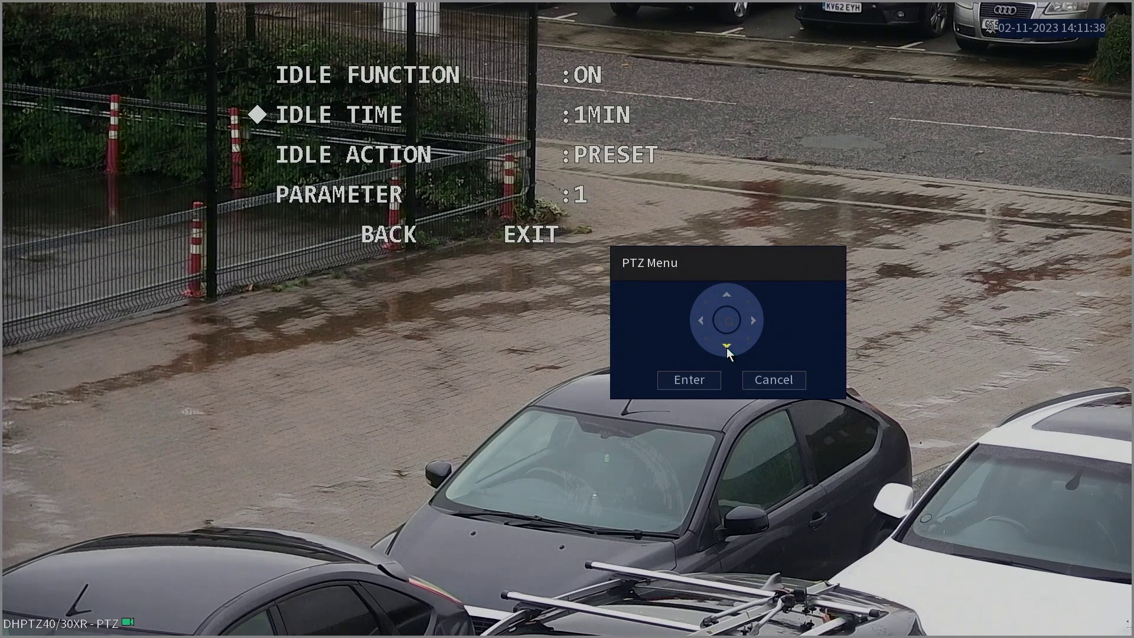
pyautogui.click(726, 347)
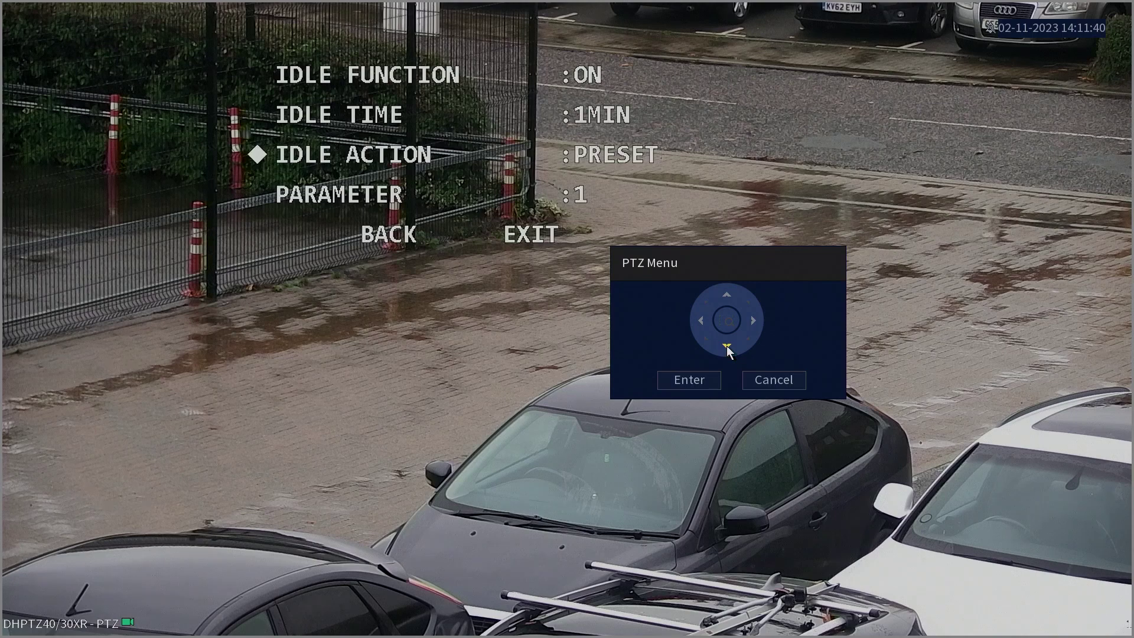
# Switch IDLE ACTION from PRESET through SCAN to TOUR, then select its PARAMETER line.
pyautogui.click(756, 321)
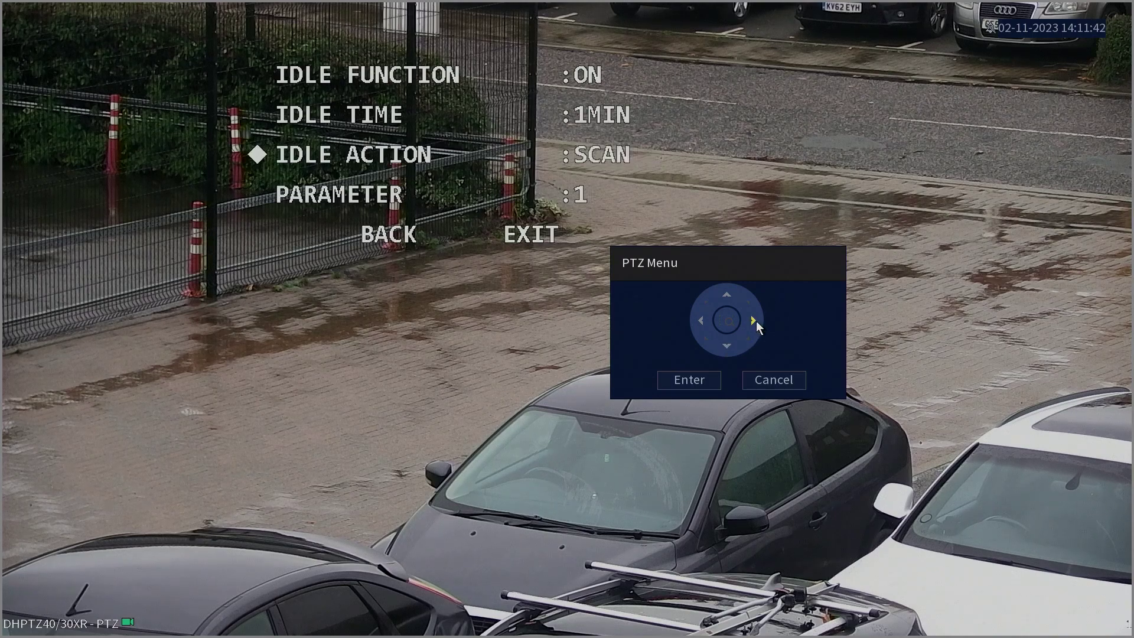
pyautogui.click(755, 321)
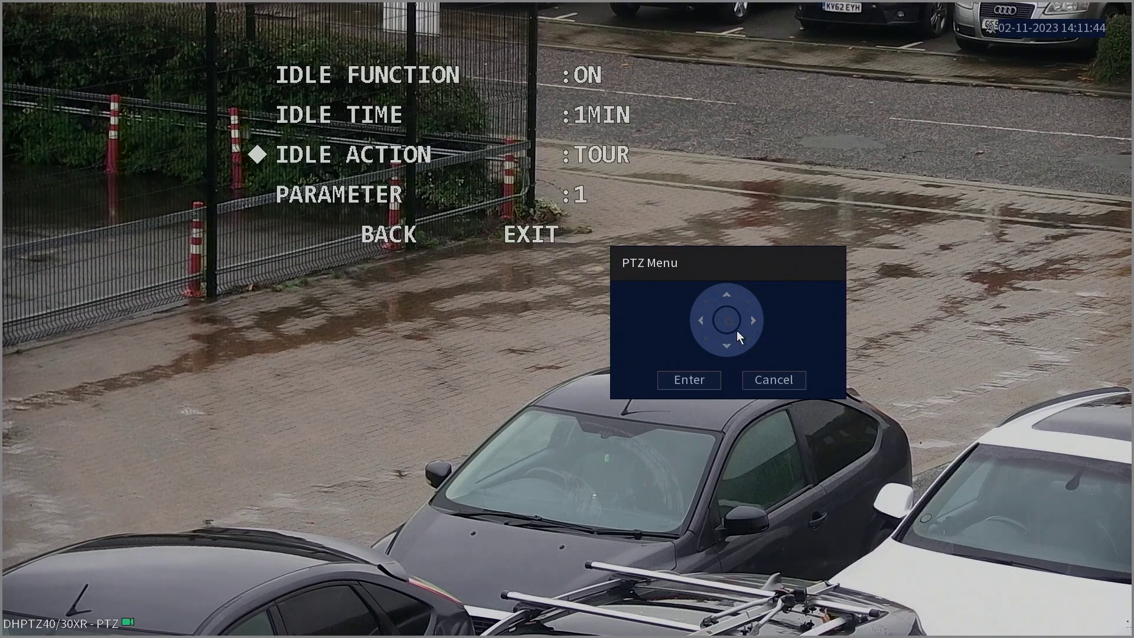
pyautogui.click(729, 346)
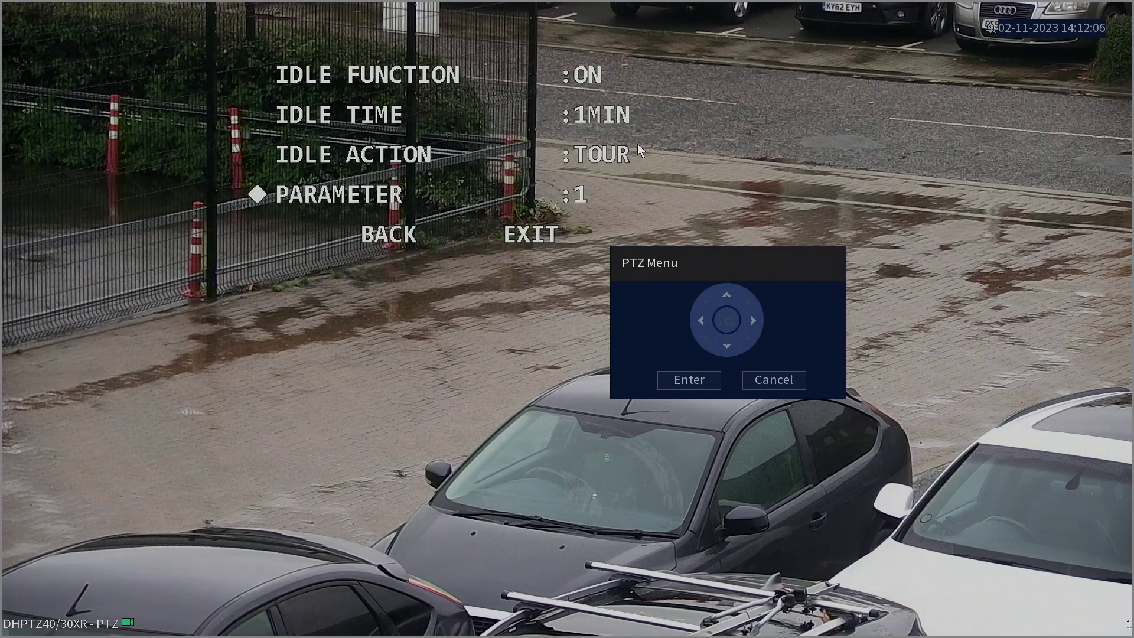
# Back out of the idle motion settings, then choose EXIT in the main PTZ menu.
pyautogui.click(725, 346)
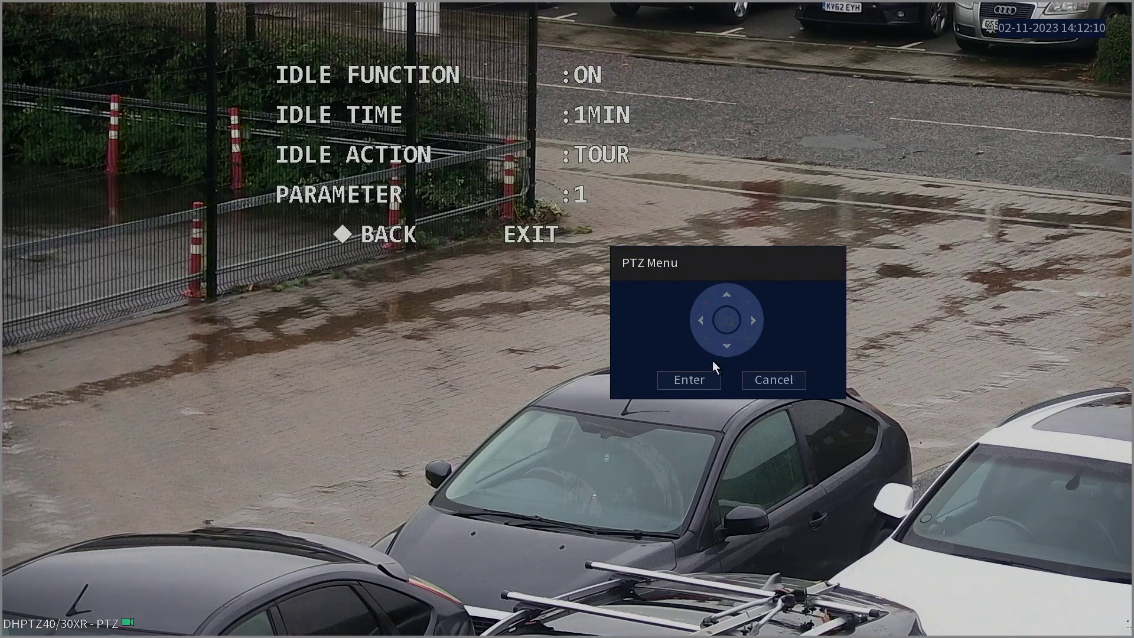
pyautogui.click(690, 379)
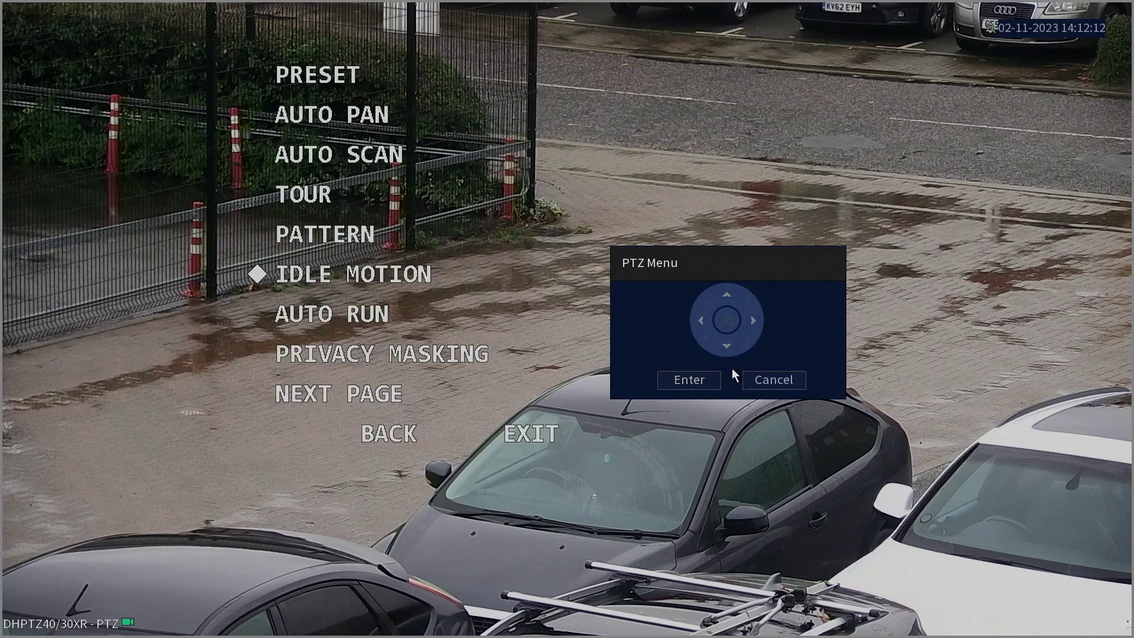
pyautogui.click(731, 349)
pyautogui.click(731, 349)
pyautogui.click(731, 349)
pyautogui.click(731, 349)
pyautogui.click(731, 349)
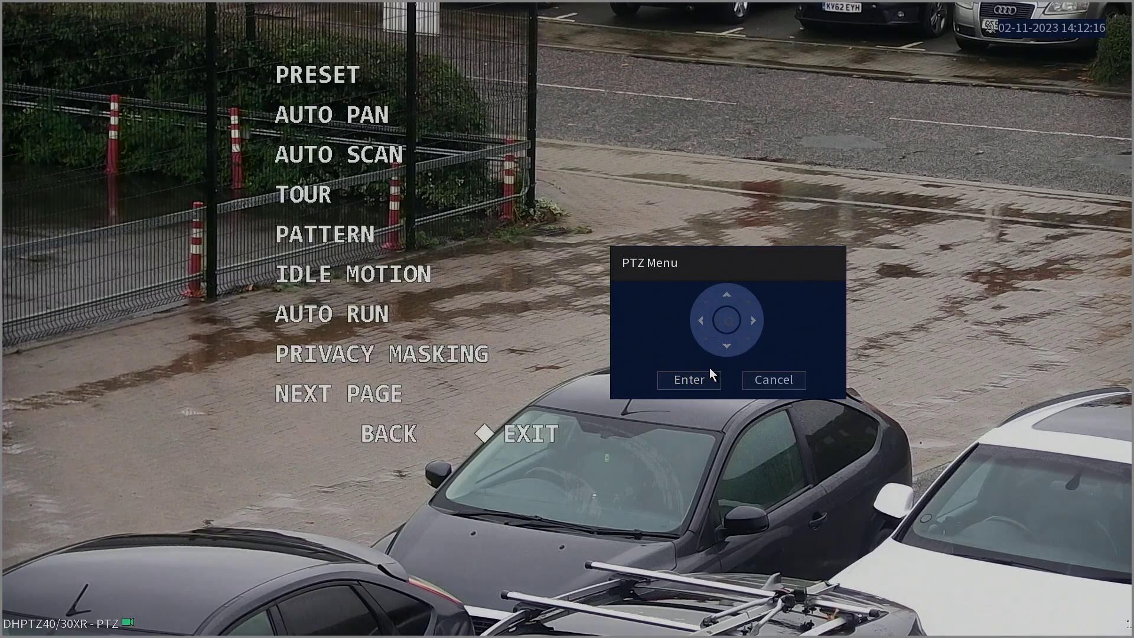
pyautogui.click(703, 373)
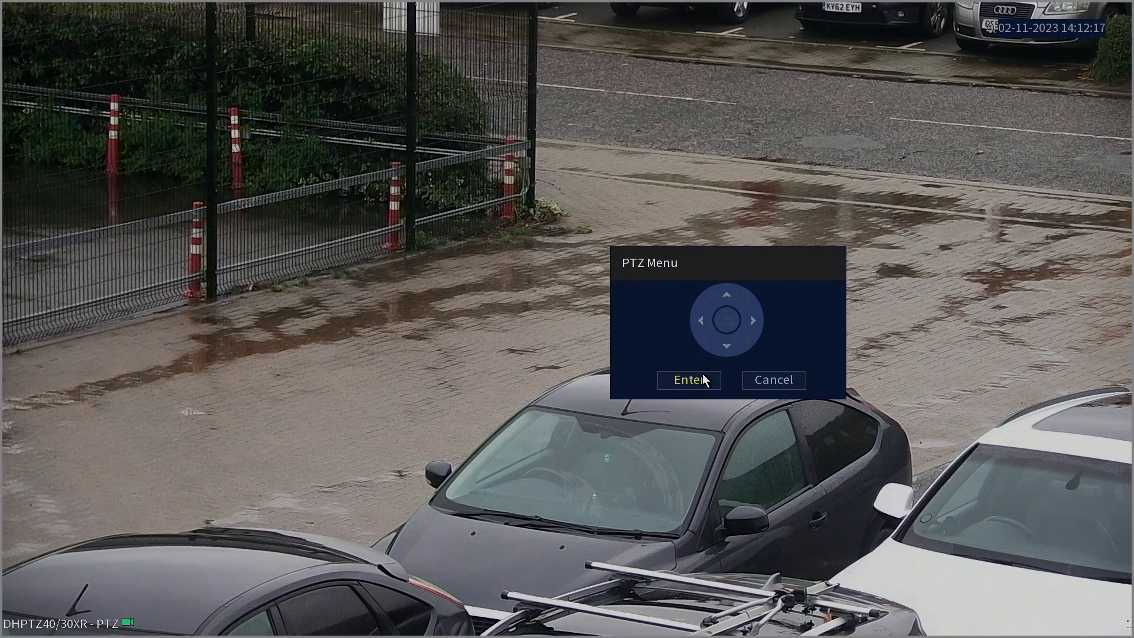